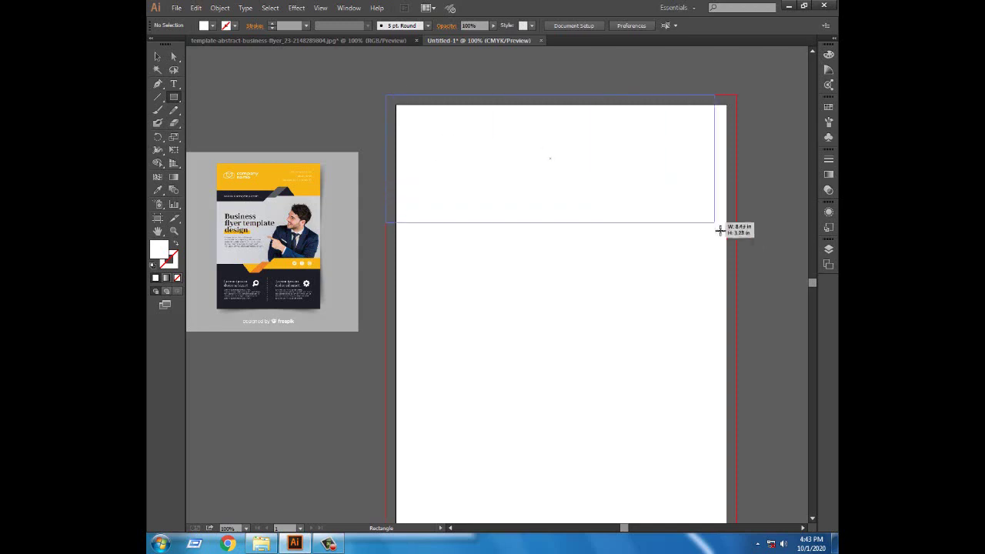
# Step: Draw a rectangle across the top of the page and fill it with the reference's yellow
pyautogui.moveTo(383, 93); pyautogui.dragTo(736, 210)
pyautogui.click(157, 190)
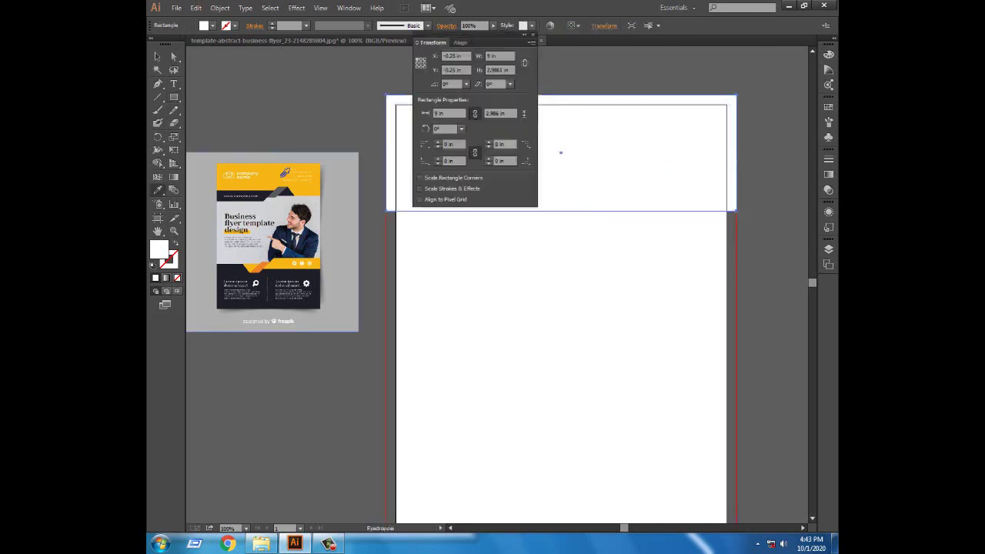
pyautogui.click(308, 261)
pyautogui.press('v')
pyautogui.click(366, 297)
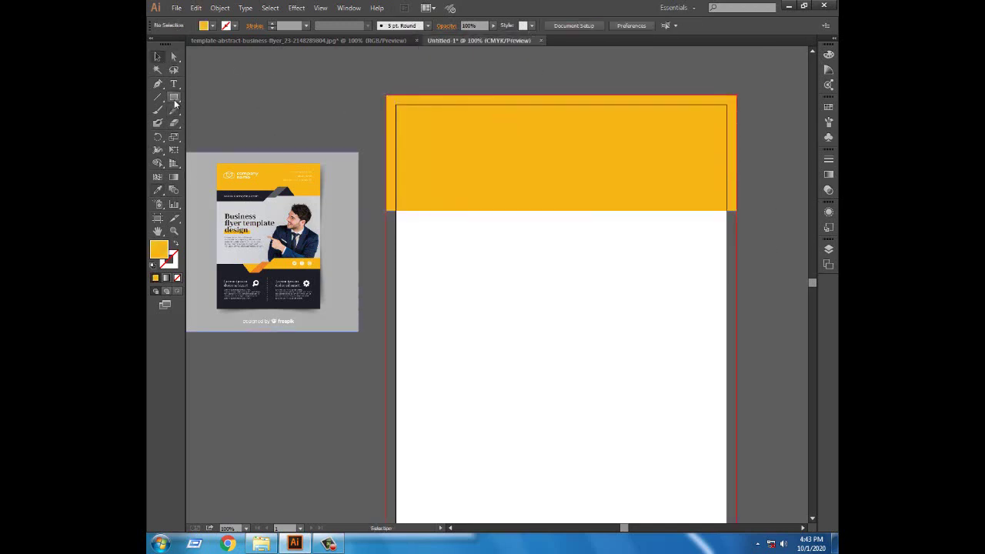
# Step: Draw a smaller bar beneath the band's left side and fill it with the reference's navy
pyautogui.click(174, 98)
pyautogui.moveTo(386, 211); pyautogui.dragTo(590, 255)
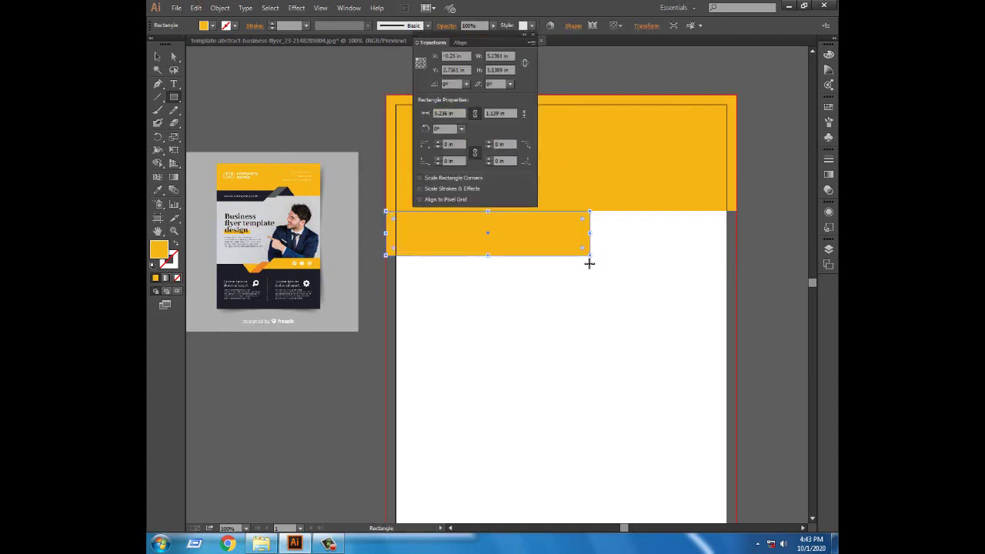
pyautogui.press('i')
pyautogui.click(265, 267)
pyautogui.press('a')
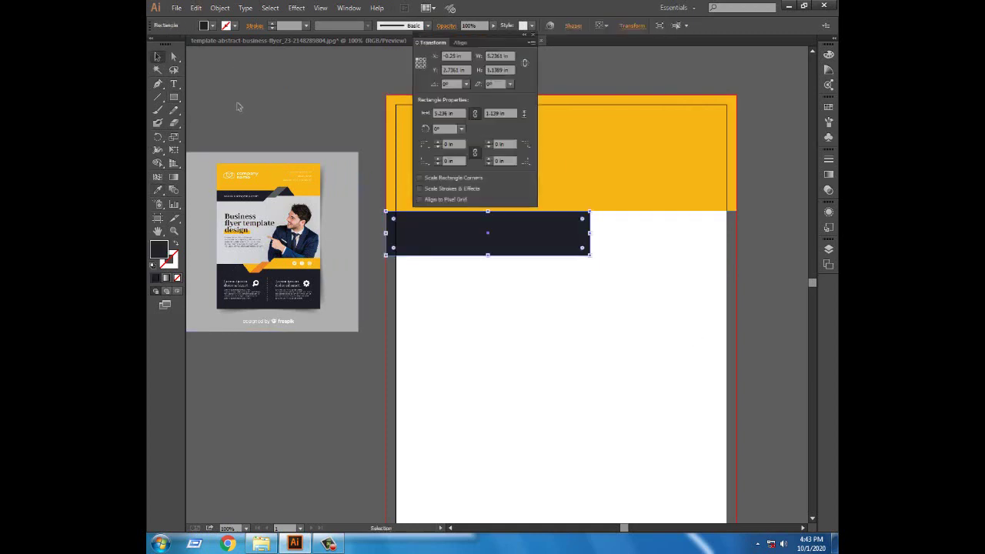
pyautogui.click(613, 242)
pyautogui.click(591, 255)
# Step: Slant the navy bar's right end by sliding its bottom-right corner left
pyautogui.moveTo(590, 256)
pyautogui.mouseDown()
pyautogui.moveTo(546, 256)
pyautogui.moveTo(567, 257)
pyautogui.mouseUp()
pyautogui.click(547, 277)
pyautogui.hotkey('ctrl', 'z')
pyautogui.hotkey('ctrl', 'shift', 'a')
# Step: Draw a narrow parallelogram stripe rising from the slanted end into the yellow band
pyautogui.press('p')
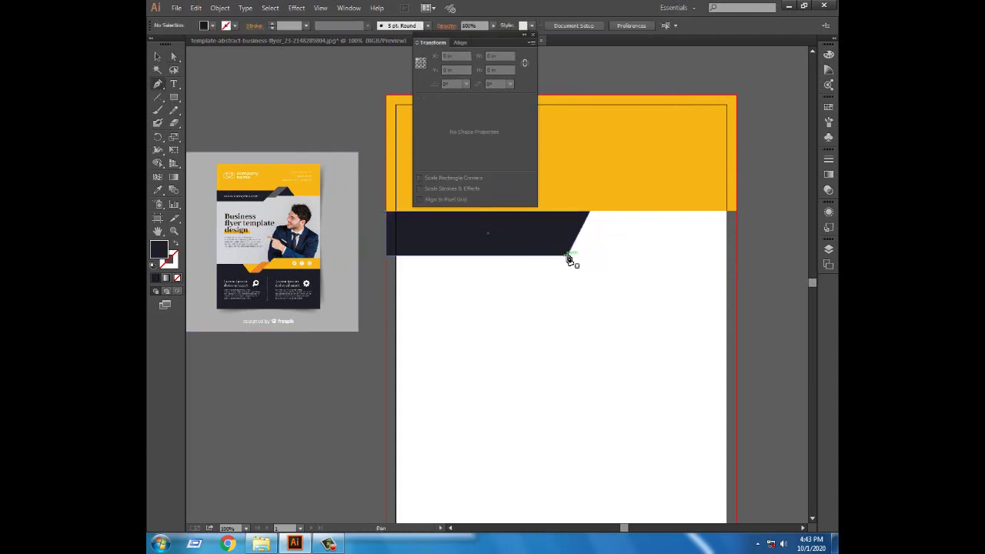
pyautogui.click(568, 256)
pyautogui.click(598, 200)
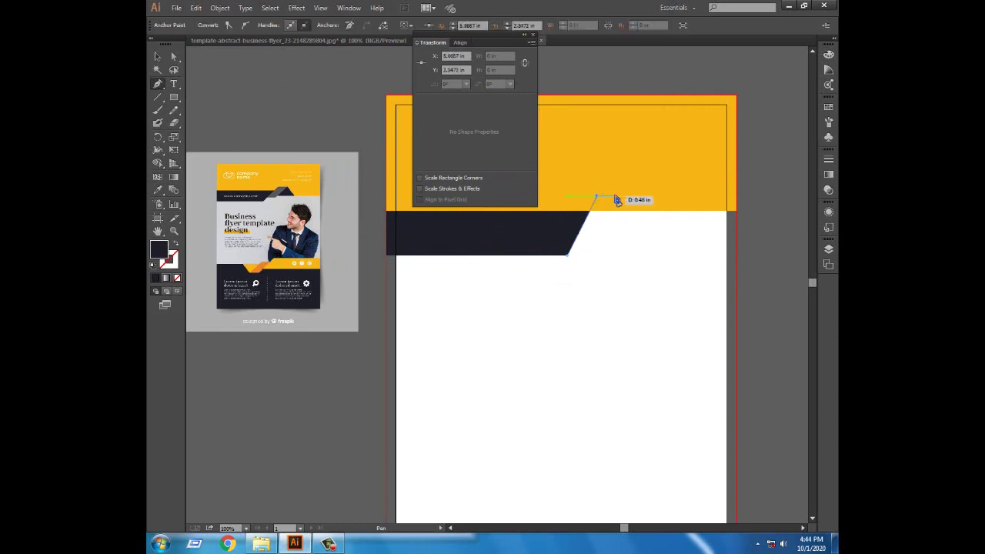
pyautogui.click(614, 199)
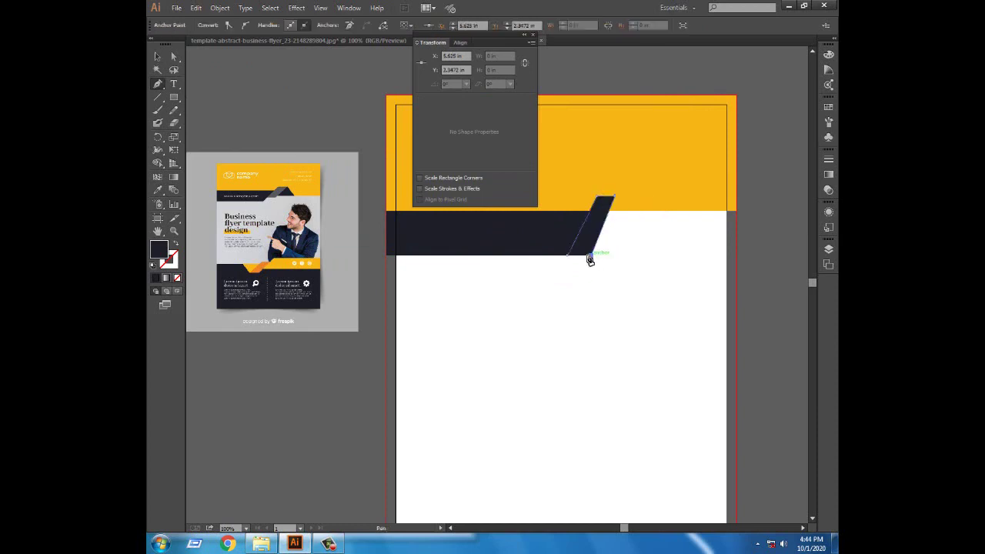
pyautogui.hotkey('ctrl', 'z')
pyautogui.click(585, 256)
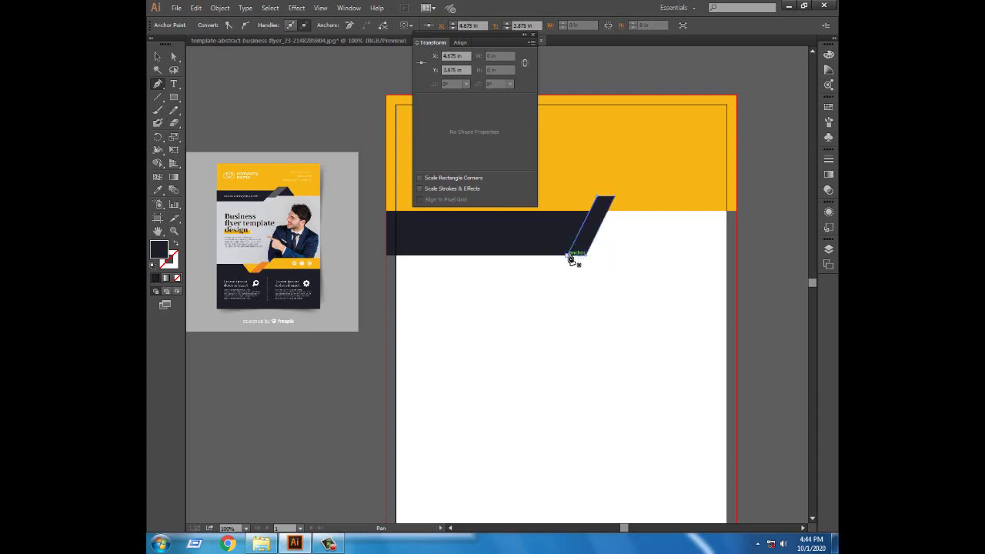
pyautogui.click(646, 238)
pyautogui.moveTo(562, 276); pyautogui.dragTo(573, 331)
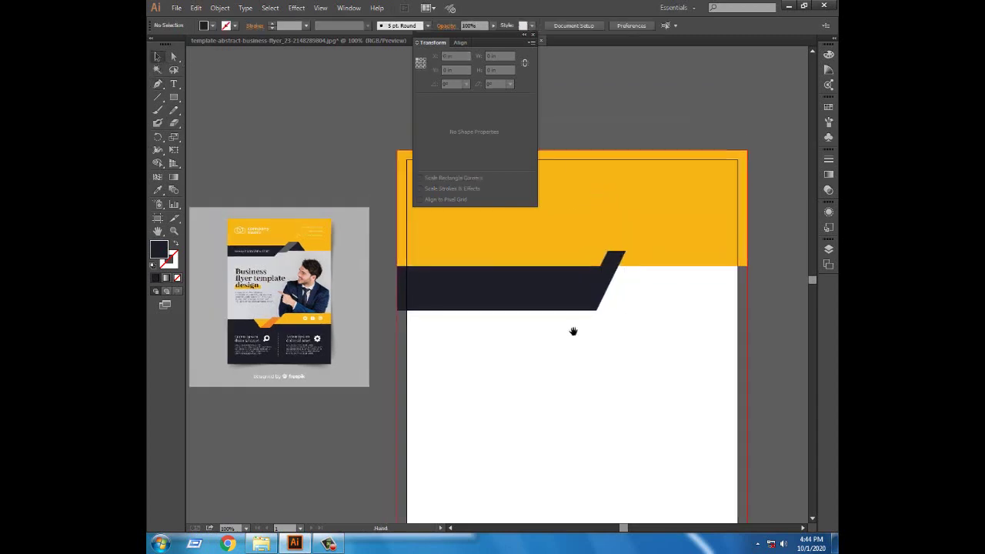
pyautogui.moveTo(621, 263); pyautogui.dragTo(623, 255)
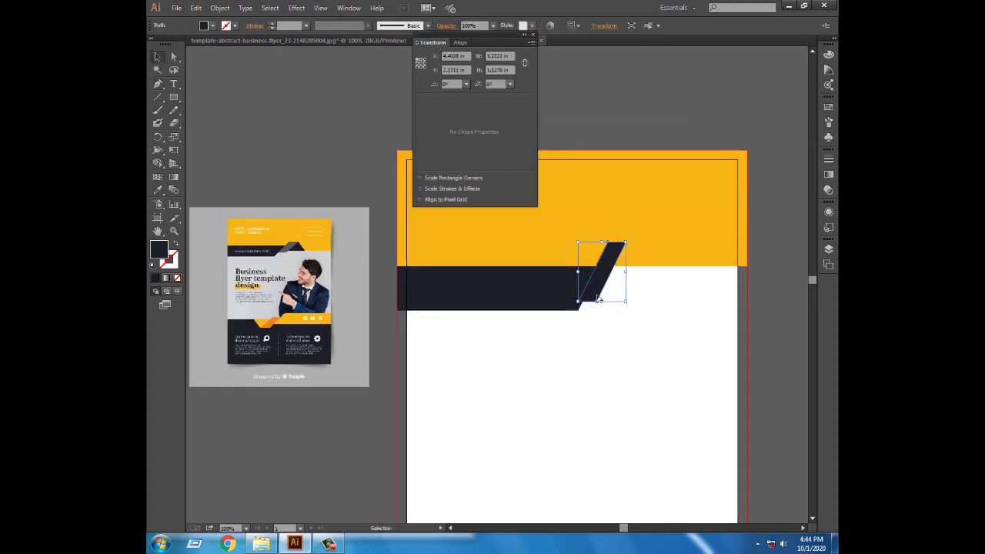
# Step: Move the parallelogram stripe up and right to sit along the bar's slanted edge
pyautogui.hotkey('ctrl', '+')
pyautogui.press('v')
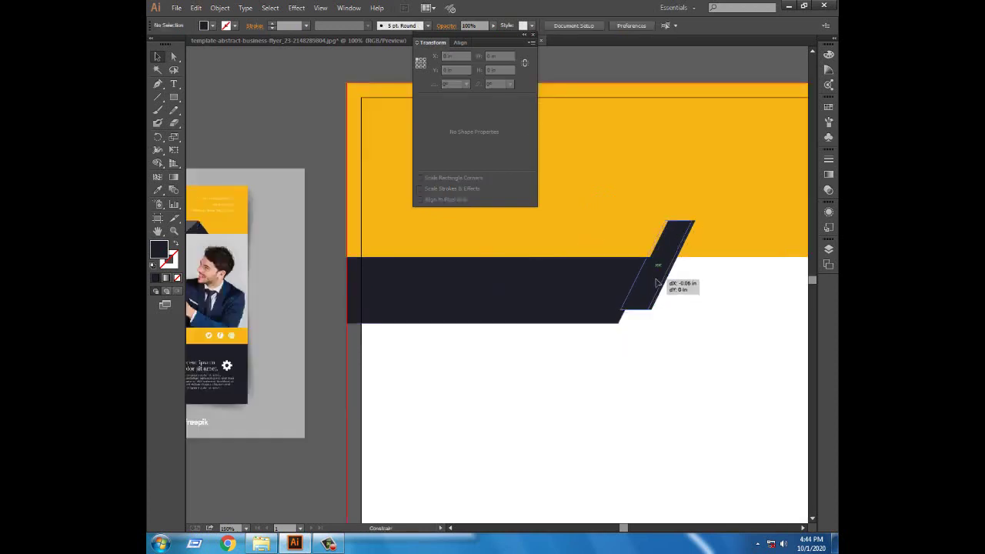
pyautogui.click(659, 274)
pyautogui.click(682, 336)
pyautogui.doubleClick(652, 289)
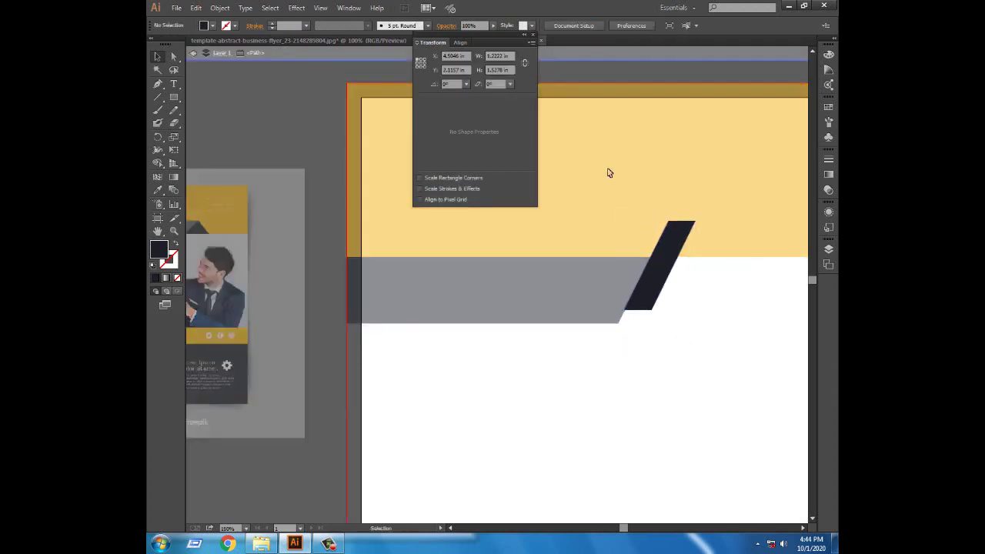
pyautogui.moveTo(648, 279); pyautogui.dragTo(658, 261)
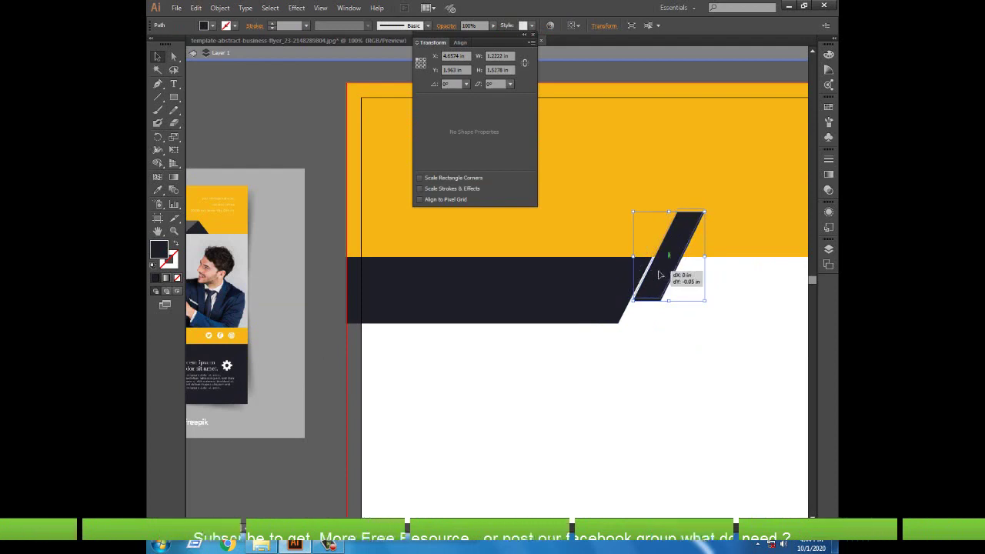
pyautogui.hotkey('ctrl', '+')
pyautogui.moveTo(650, 314); pyautogui.dragTo(641, 296)
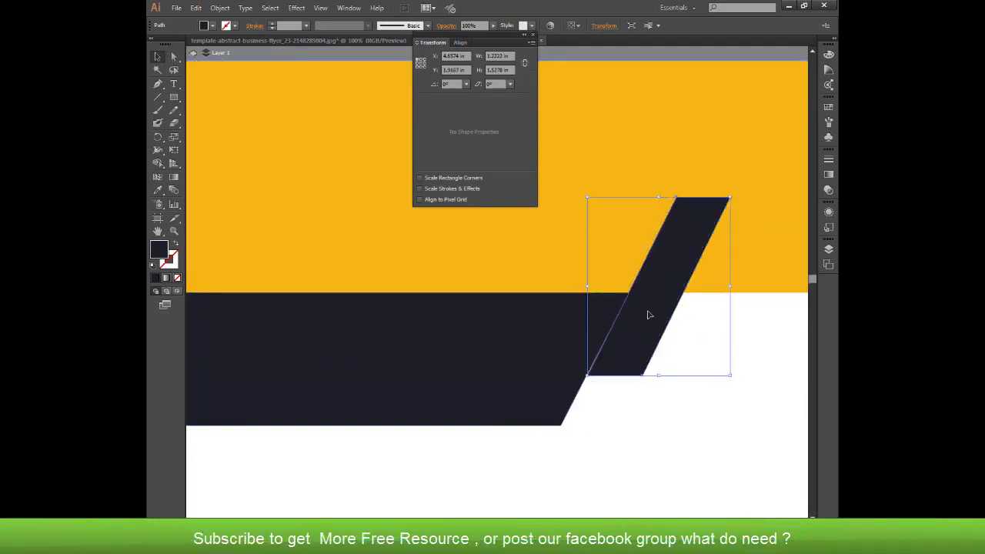
pyautogui.click(773, 394)
# Step: Check the stripe's corner anchors in Outline mode
pyautogui.hotkey('ctrl', 'y')
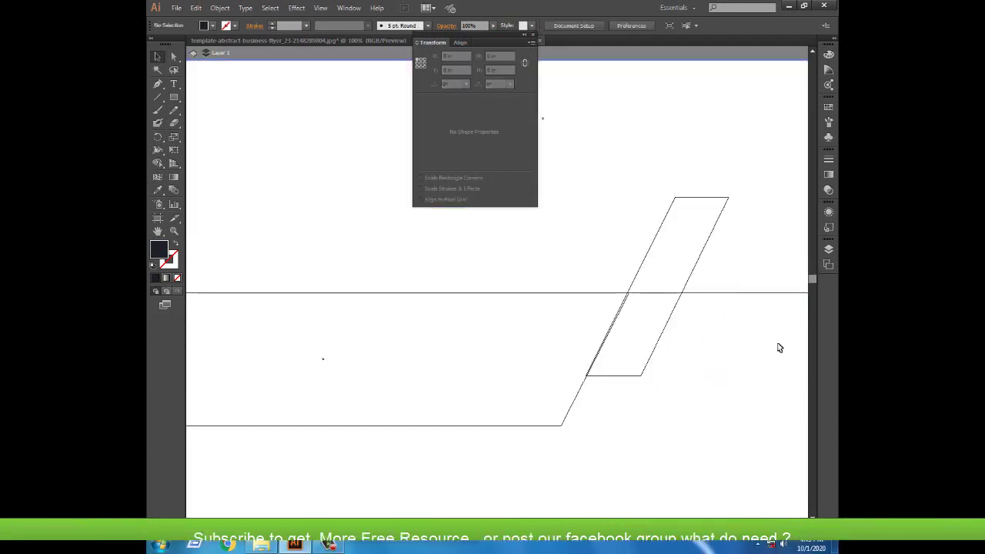
pyautogui.click(172, 57)
pyautogui.click(675, 198)
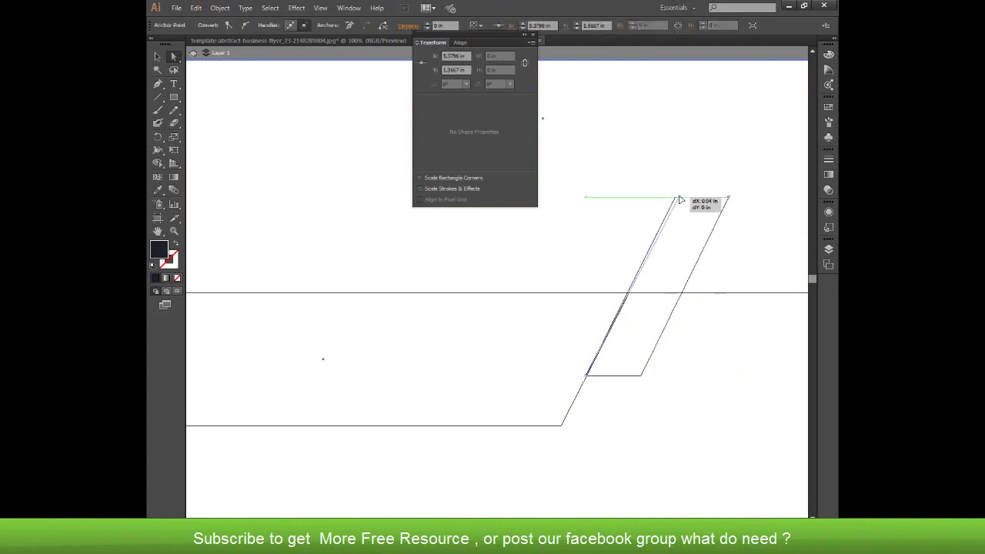
pyautogui.click(633, 334)
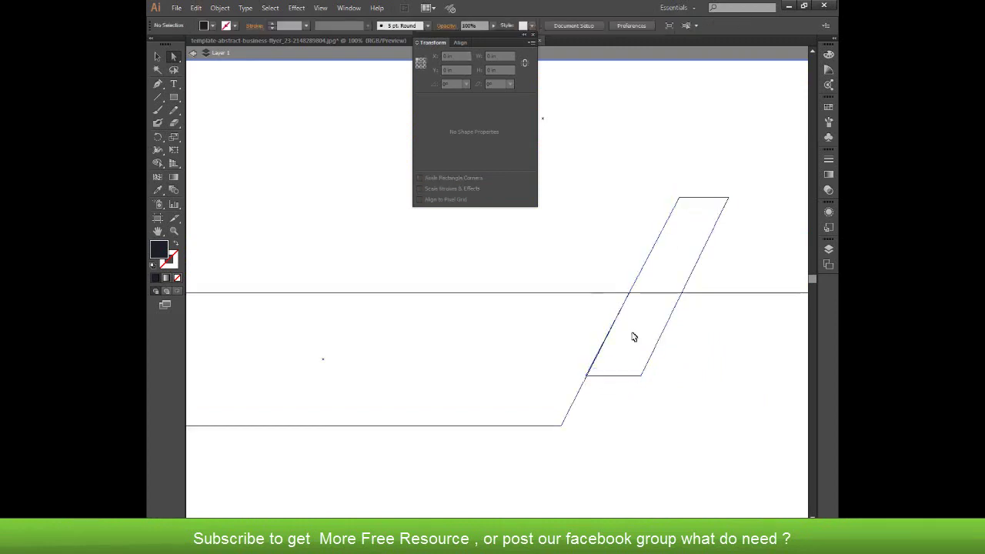
pyautogui.hotkey('ctrl', 'y')
pyautogui.scroll(-3, 608, 361)
# Step: Stretch the stripe taller so it reaches higher into the yellow band
pyautogui.click(604, 359)
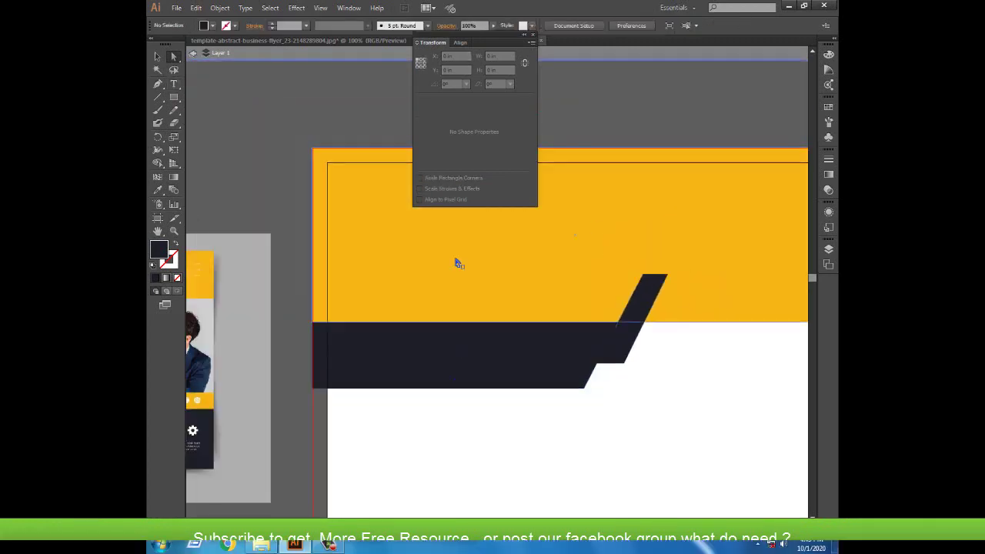
pyautogui.click(193, 52)
pyautogui.press('v')
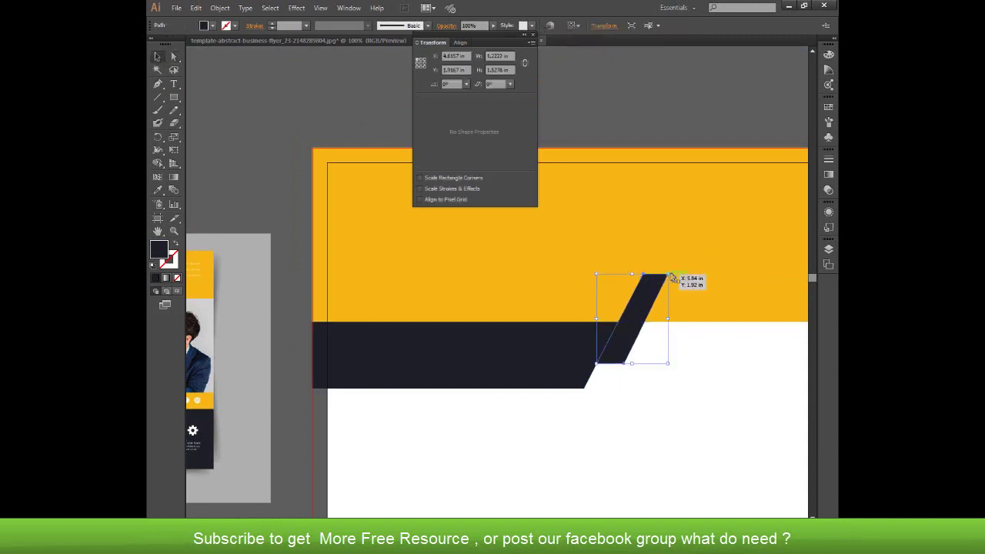
pyautogui.moveTo(632, 274); pyautogui.dragTo(632, 274)
pyautogui.click(221, 164)
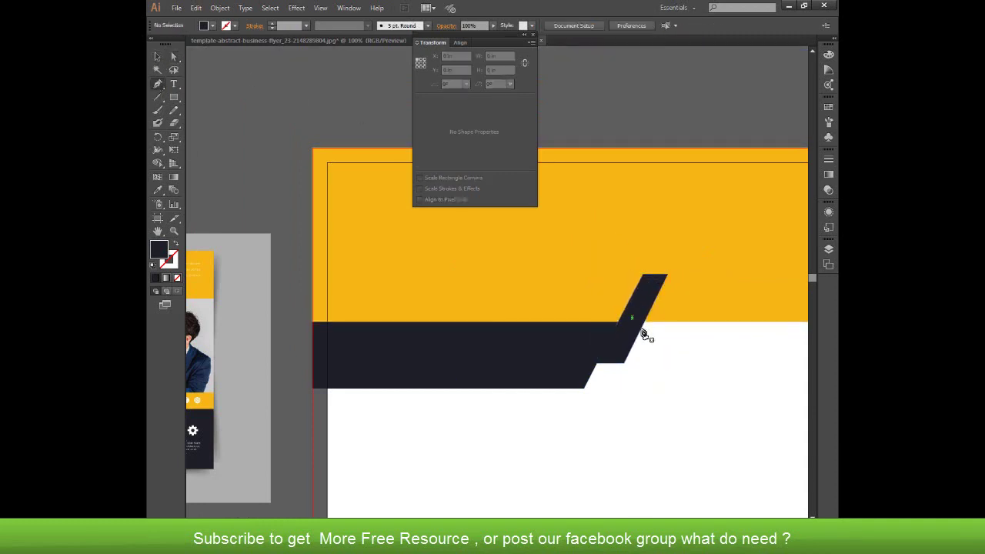
pyautogui.click(643, 329)
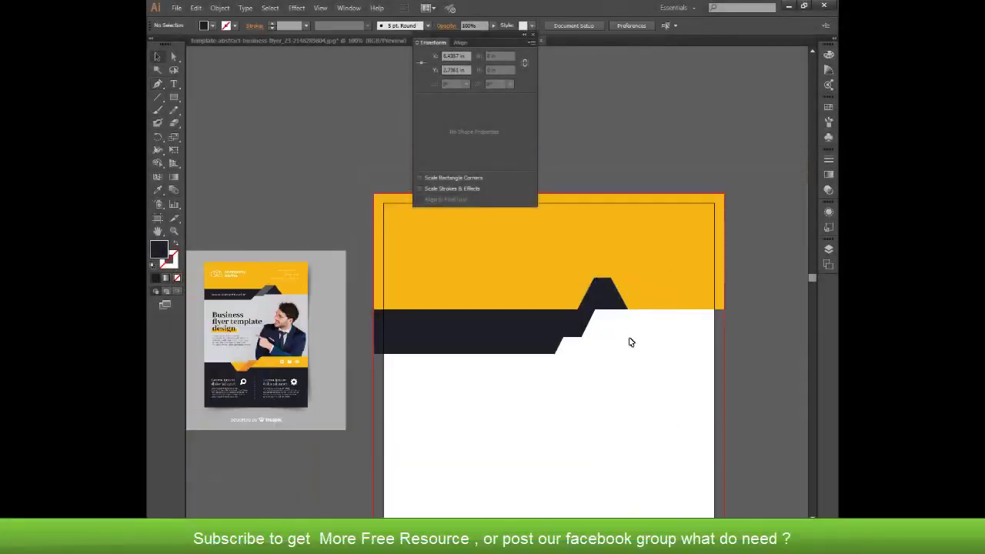
# Step: Move the reference flyer out of the way to the lower left
pyautogui.click(292, 77)
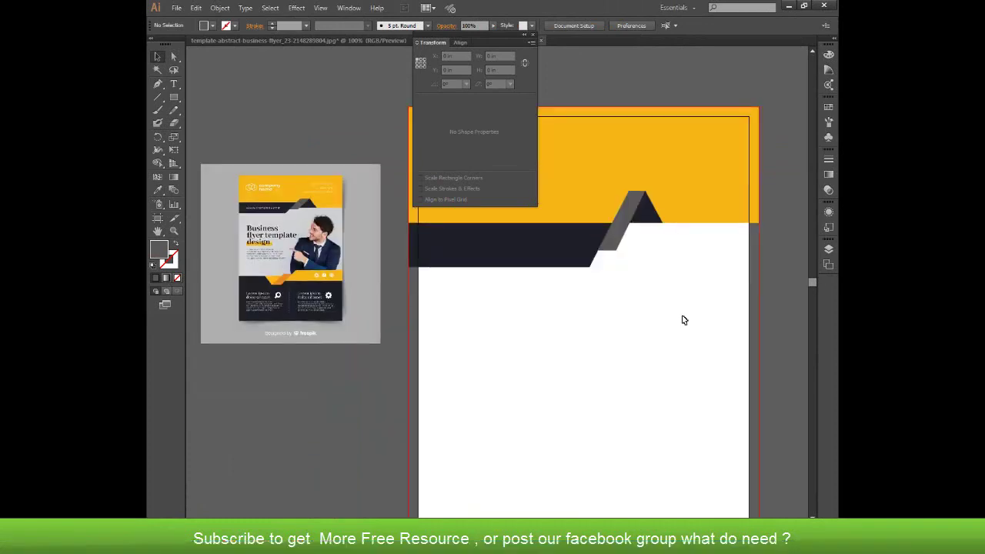
pyautogui.moveTo(343, 300); pyautogui.dragTo(363, 500)
pyautogui.moveTo(513, 387); pyautogui.dragTo(501, 467)
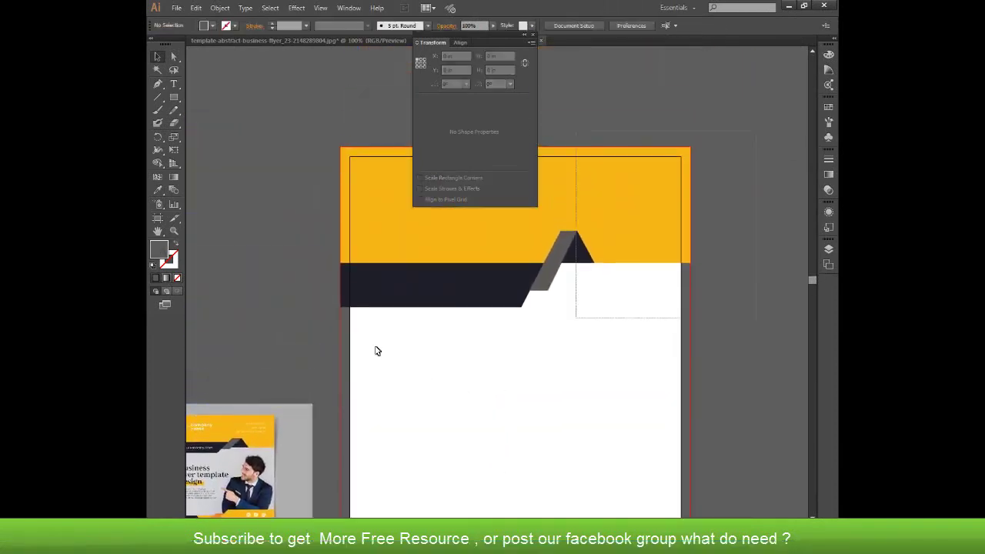
# Step: Shorten the yellow band and raise the navy bar to meet its new lower edge
pyautogui.click(517, 305)
pyautogui.click(654, 236)
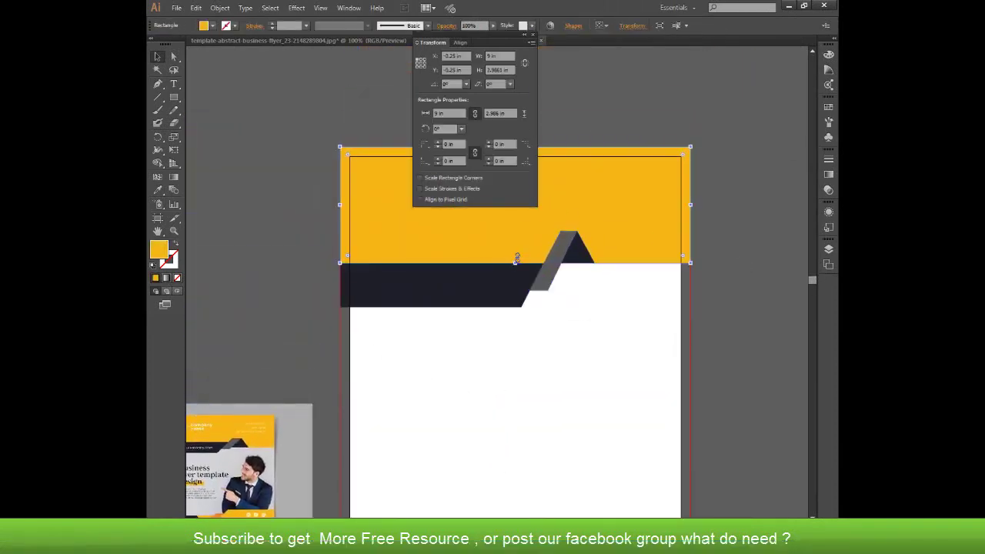
pyautogui.moveTo(515, 262); pyautogui.dragTo(515, 226)
pyautogui.click(536, 274)
pyautogui.moveTo(536, 273); pyautogui.dragTo(502, 251)
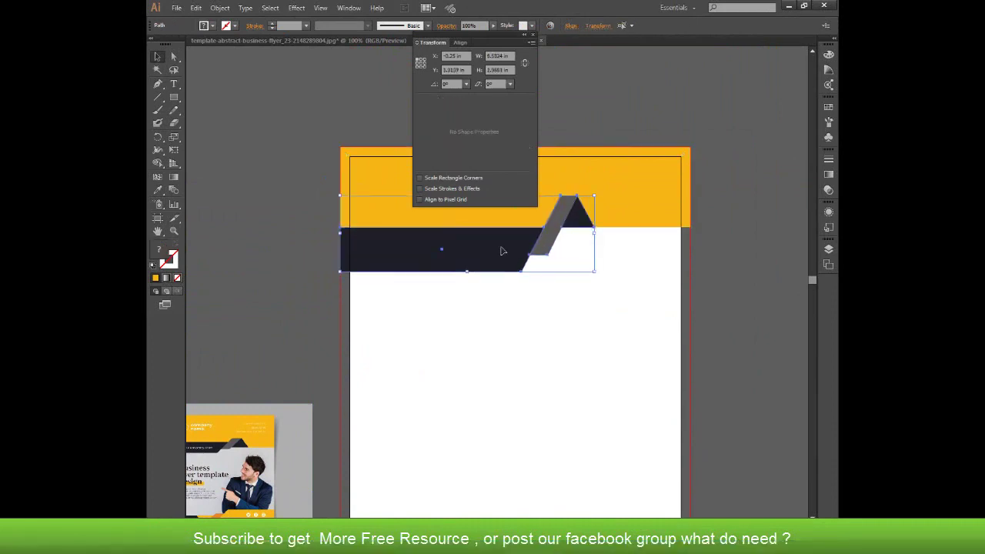
pyautogui.click(603, 440)
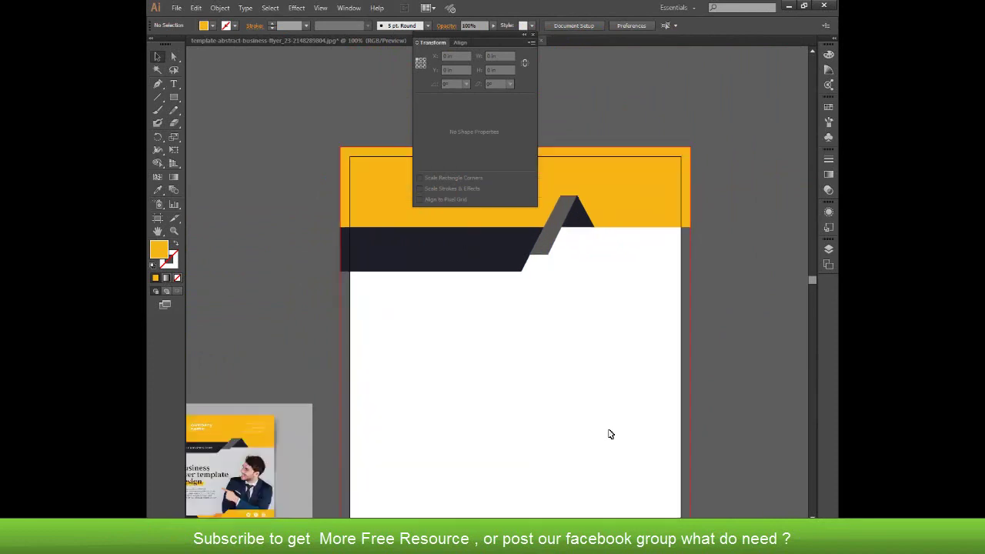
pyautogui.scroll(-3, 615, 385)
pyautogui.hscroll(-2, 638, 336)
# Step: Draw a rectangle across the bottom of the page and fill it with the reference's navy
pyautogui.press('m')
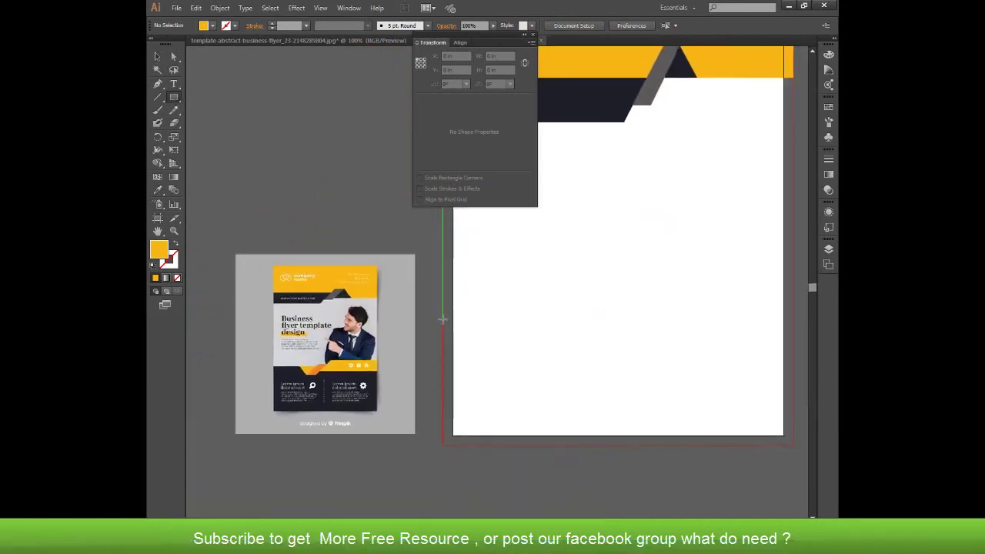
pyautogui.moveTo(442, 318); pyautogui.dragTo(793, 445)
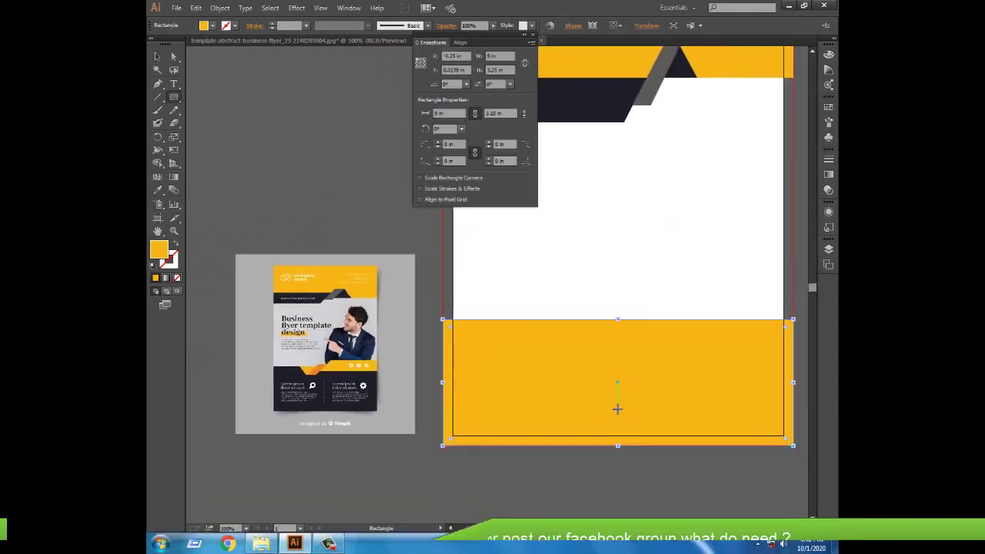
pyautogui.press('i')
pyautogui.click(323, 396)
pyautogui.press('v')
pyautogui.click(572, 497)
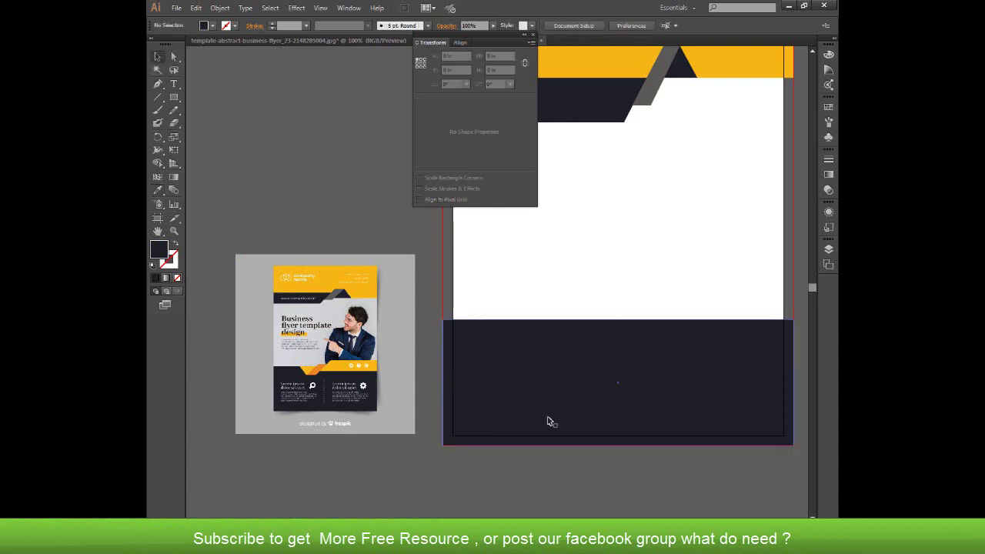
# Step: Draw a yellow triangular wedge hanging from the navy band's top edge
pyautogui.press('p')
pyautogui.click(596, 317)
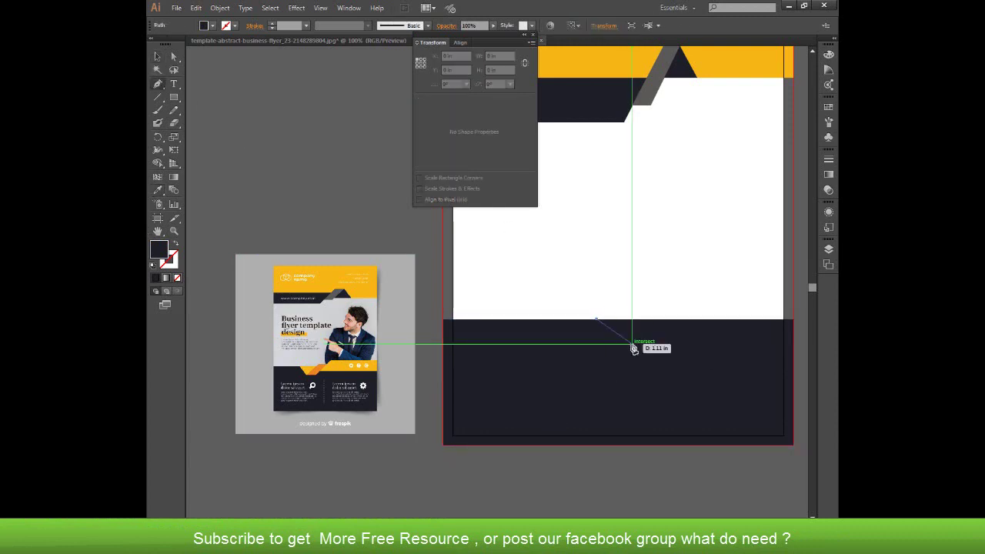
pyautogui.click(630, 344)
pyautogui.click(657, 319)
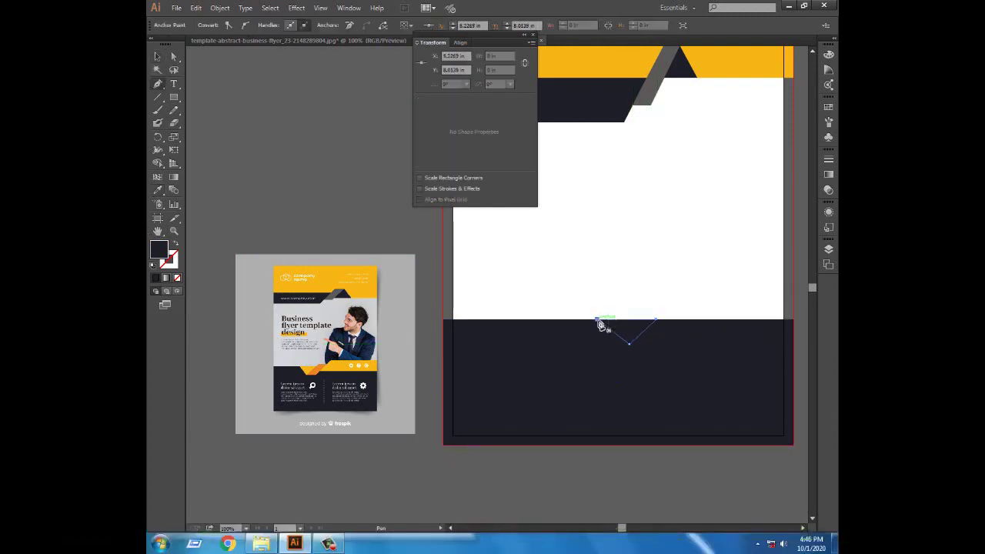
pyautogui.press('i')
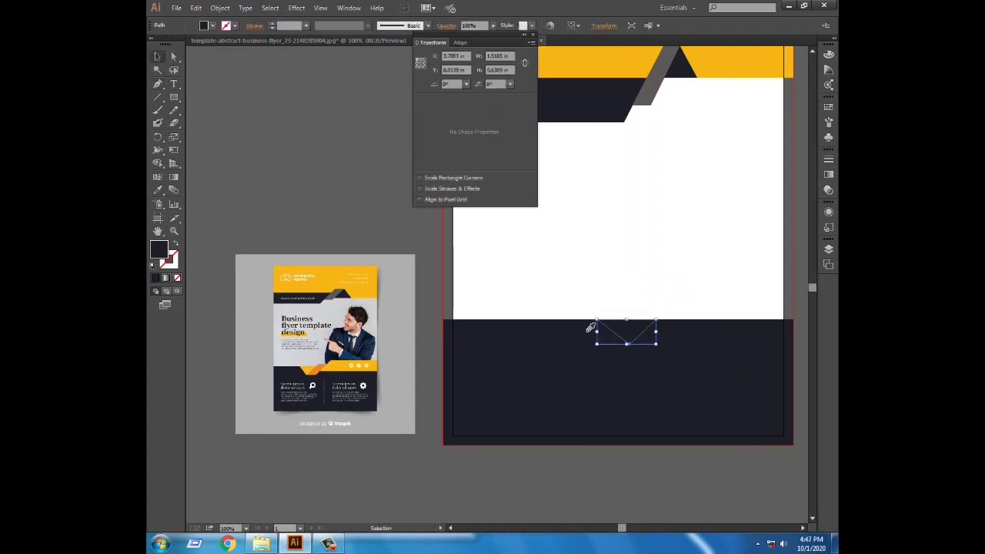
pyautogui.click(312, 363)
pyautogui.press('v')
pyautogui.click(506, 315)
# Step: Draw a second shape beside the wedge, from its tip to the band's edge
pyautogui.press('p')
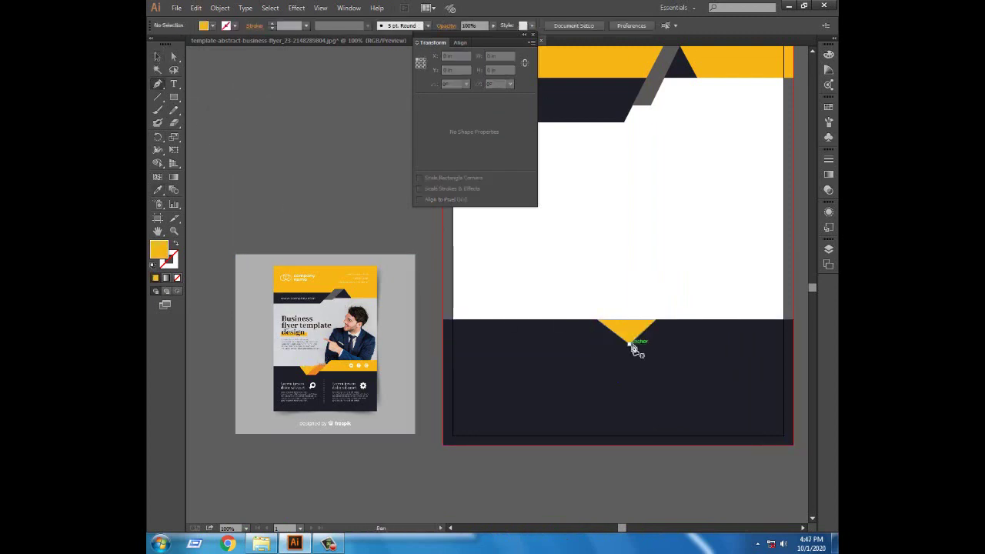
pyautogui.click(629, 344)
pyautogui.click(664, 345)
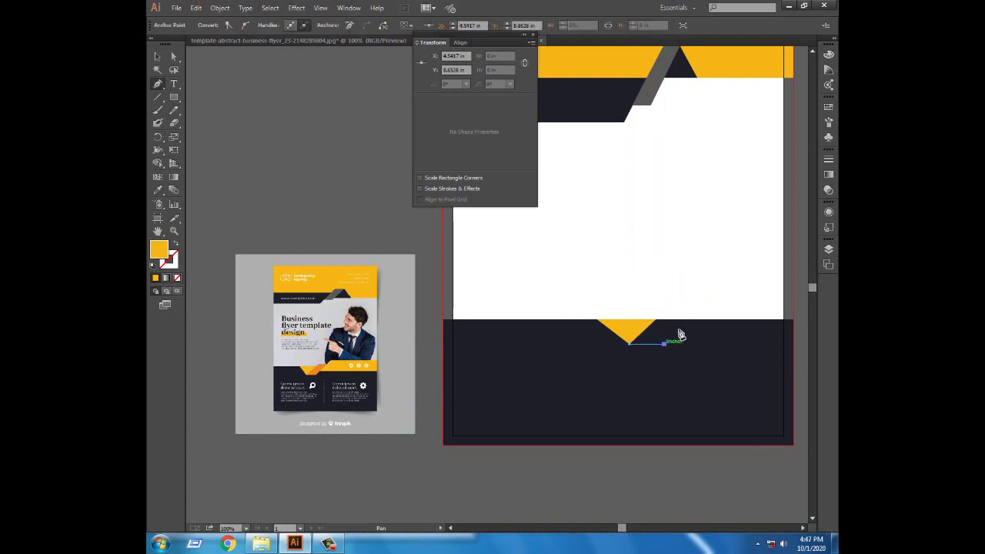
pyautogui.click(658, 320)
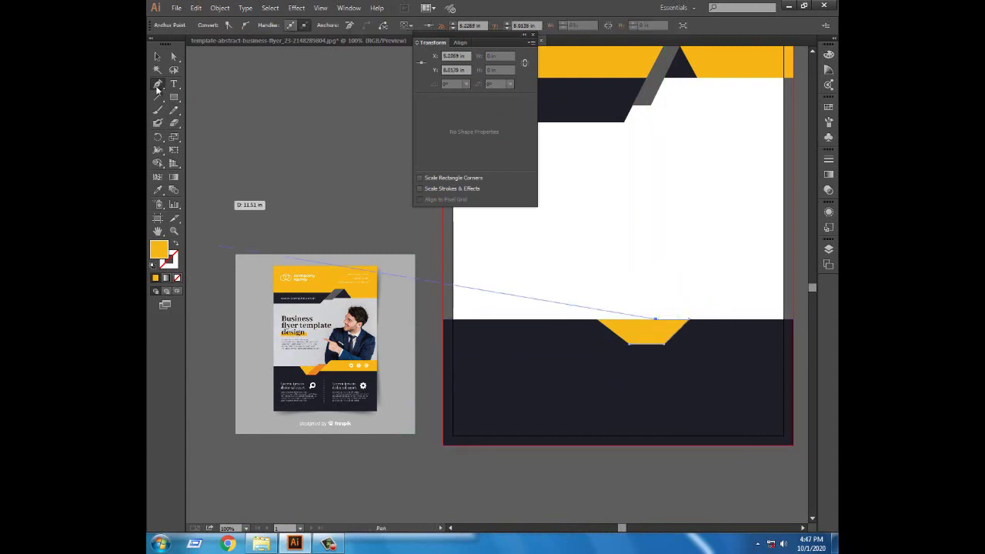
pyautogui.click(157, 56)
pyautogui.click(637, 349)
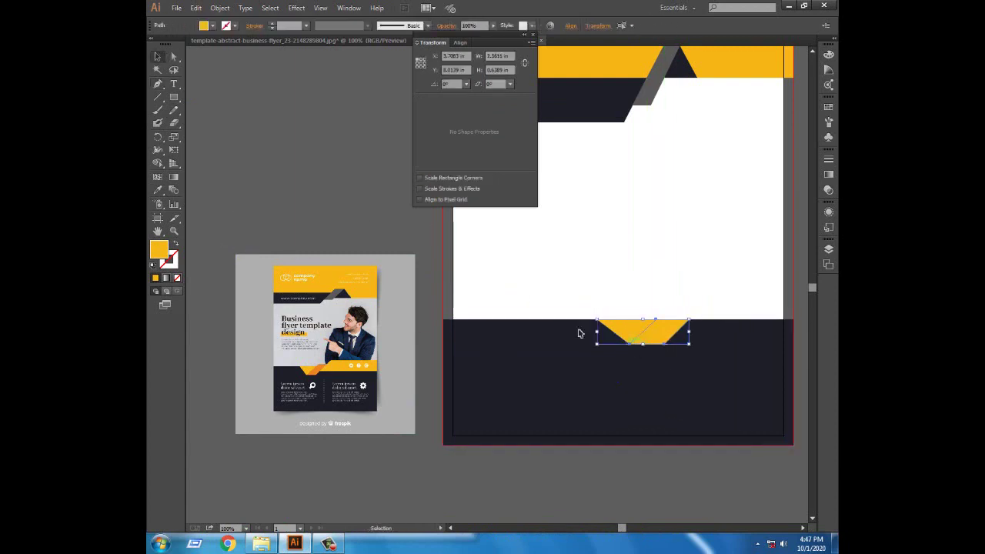
# Step: Fill the right piece with orange and stretch it up into a slanted parallelogram
pyautogui.click(158, 190)
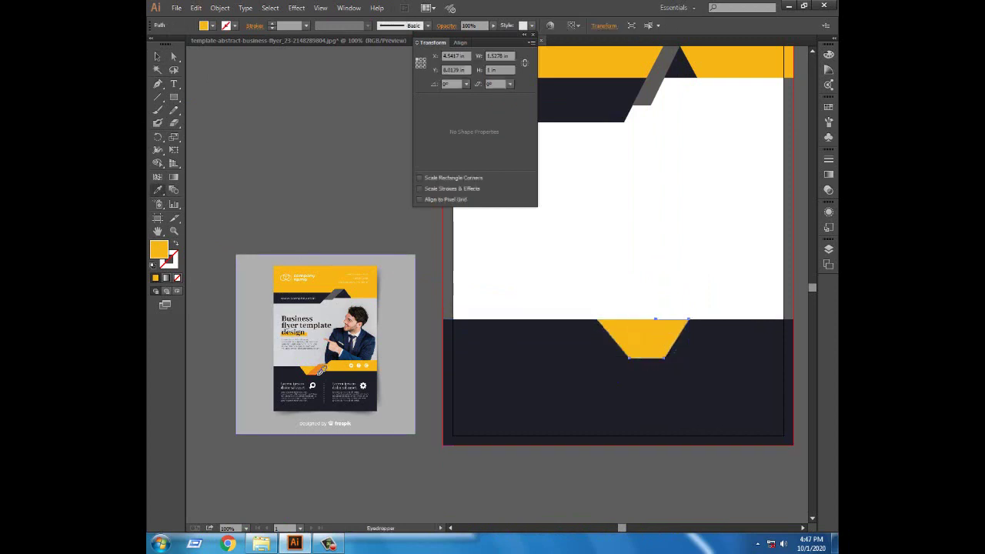
pyautogui.click(312, 369)
pyautogui.click(157, 56)
pyautogui.click(696, 288)
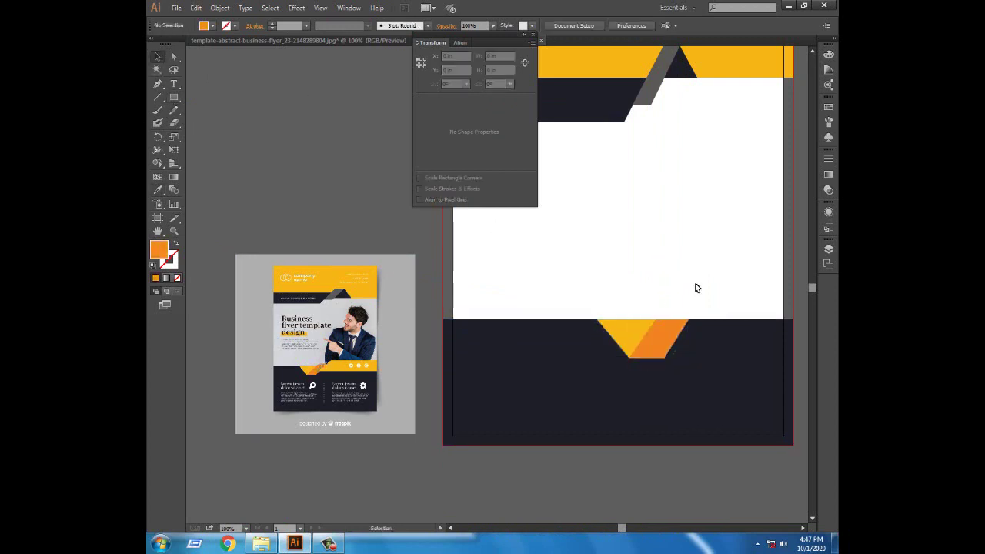
pyautogui.click(669, 332)
pyautogui.moveTo(658, 320); pyautogui.dragTo(662, 307)
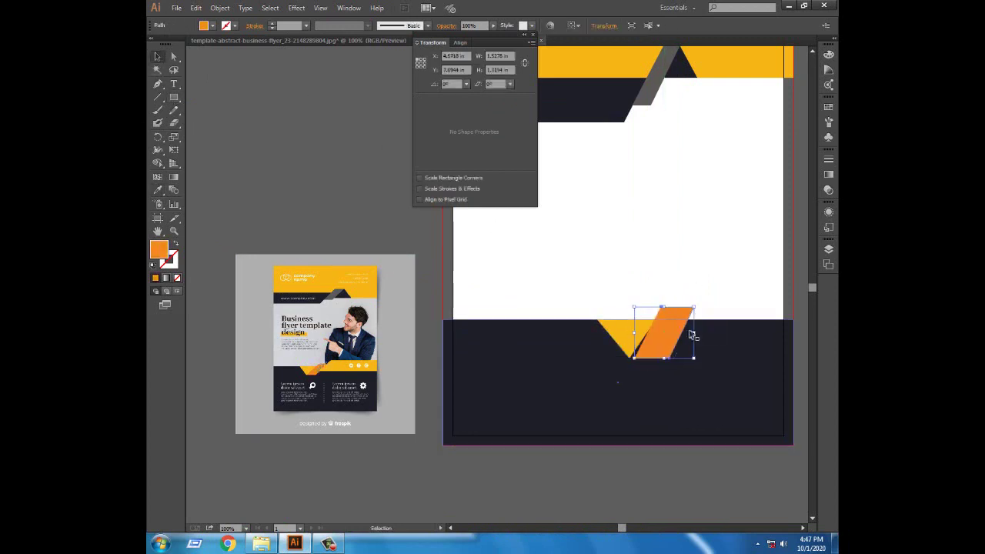
pyautogui.click(721, 352)
pyautogui.click(308, 159)
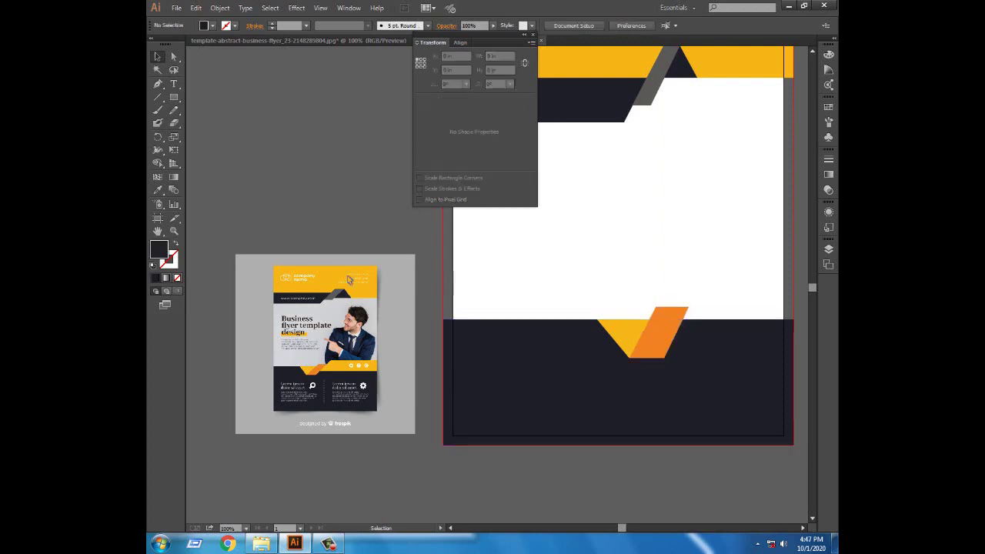
# Step: Add a yellow band above the navy panel's right side with an angled left end
pyautogui.press('m')
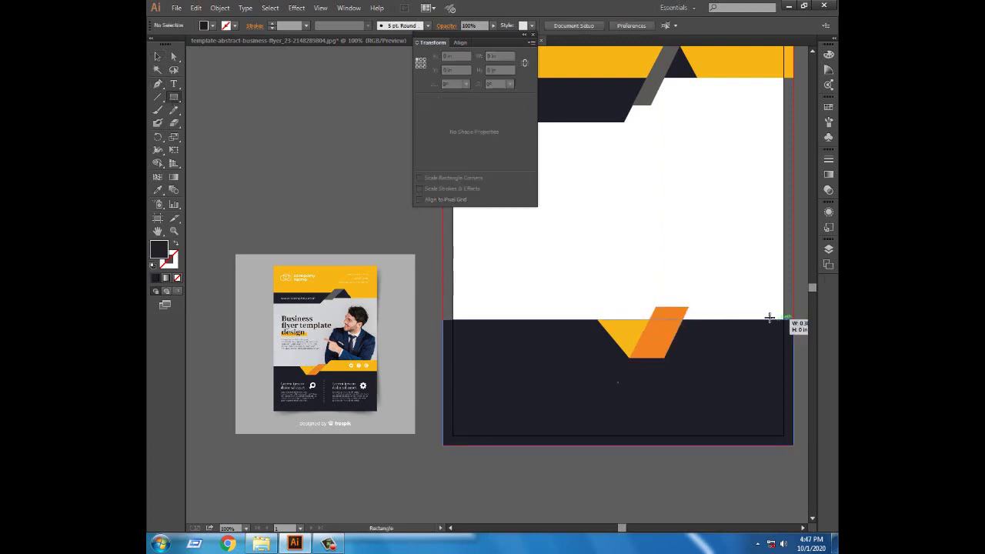
pyautogui.moveTo(770, 316)
pyautogui.mouseDown()
pyautogui.moveTo(681, 313)
pyautogui.moveTo(682, 286)
pyautogui.mouseUp()
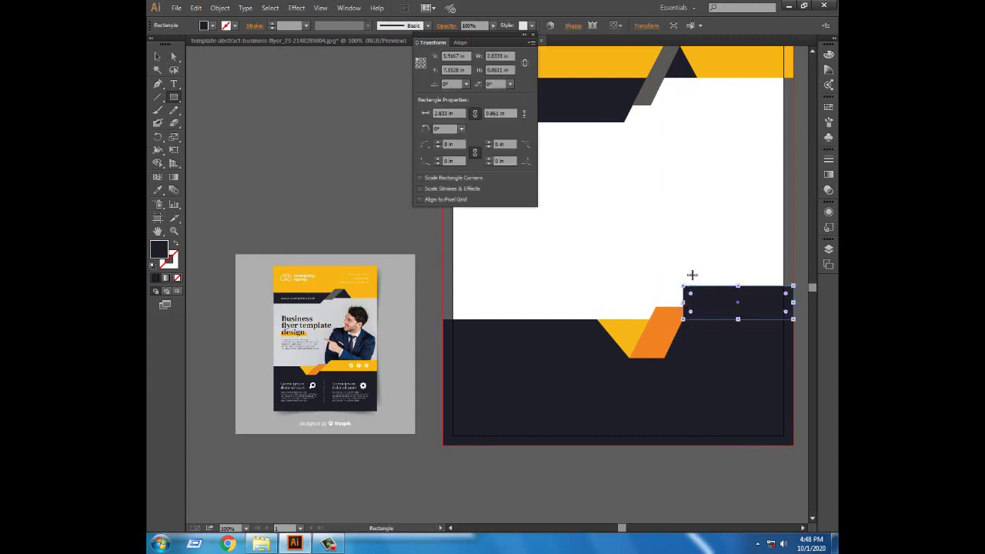
pyautogui.press('i')
pyautogui.click(295, 273)
pyautogui.click(650, 277)
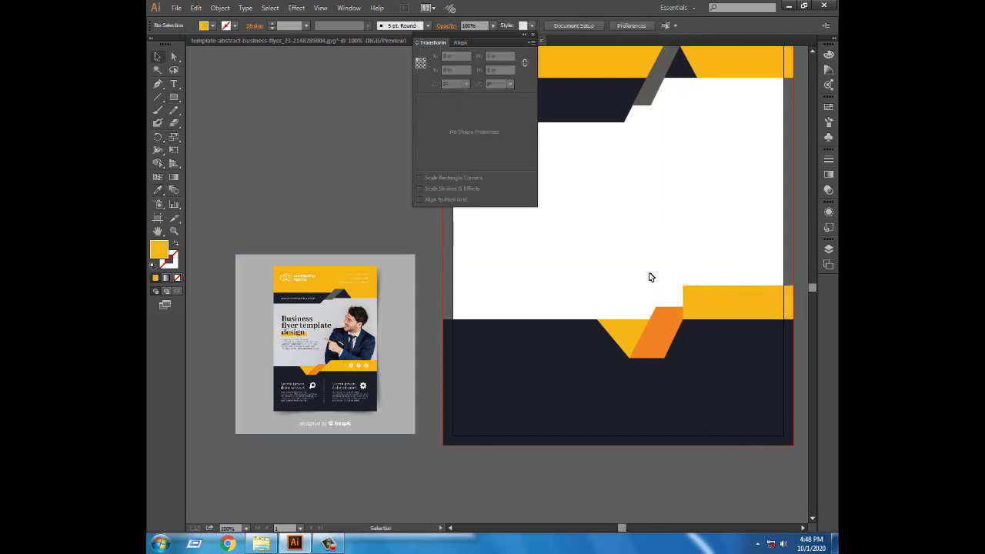
pyautogui.moveTo(682, 287); pyautogui.dragTo(700, 288)
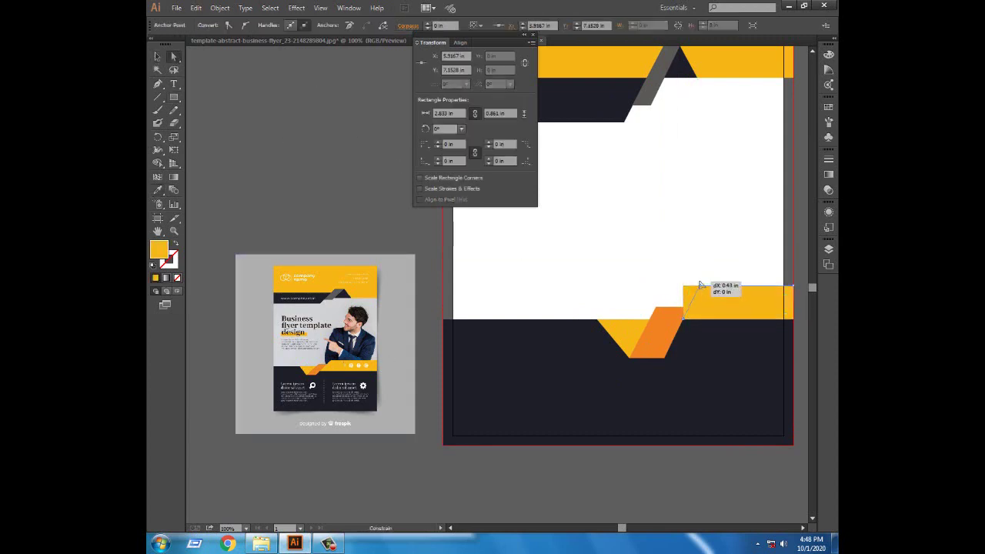
pyautogui.moveTo(700, 286); pyautogui.dragTo(695, 286)
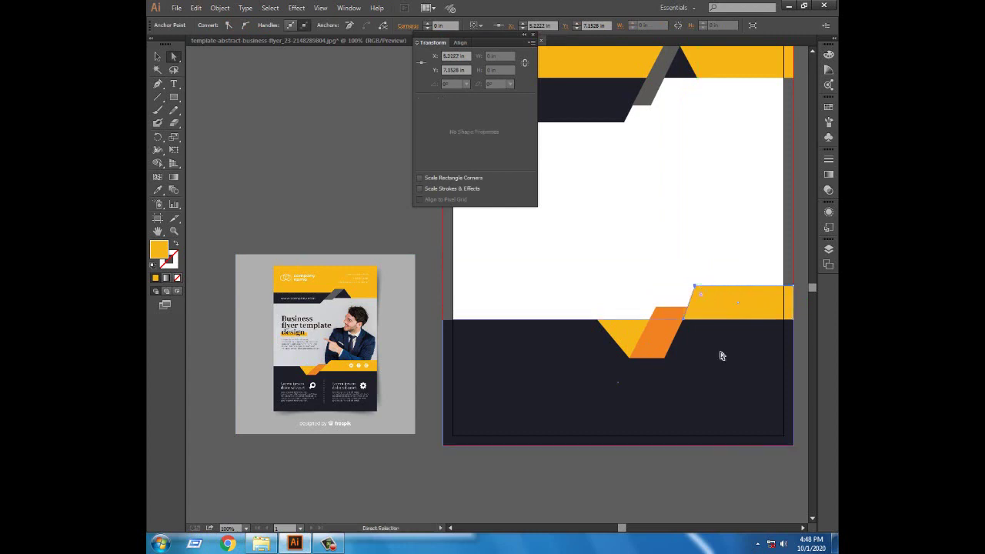
pyautogui.click(323, 190)
pyautogui.hotkey('ctrl', '-')
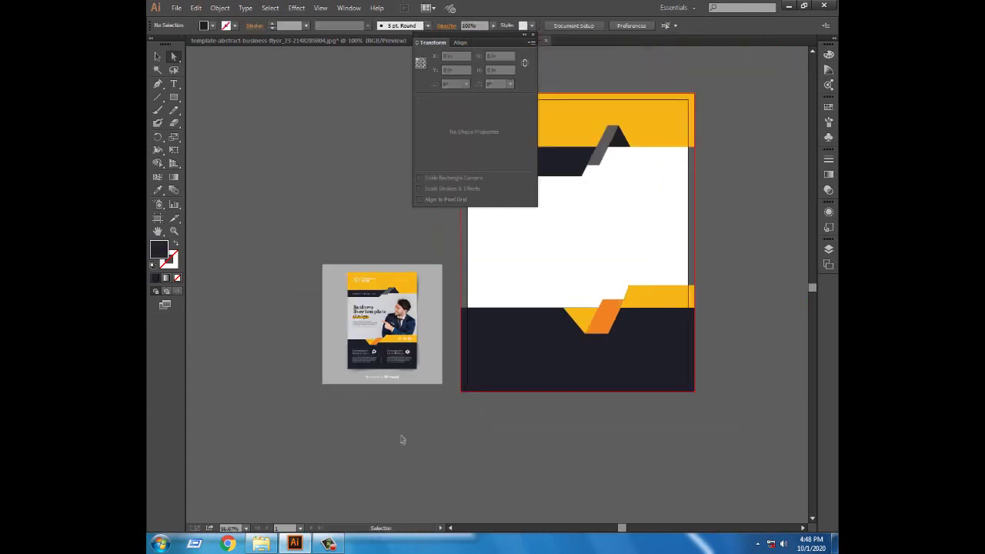
# Step: Draw a vertical line down the navy band from the wedge's tip
pyautogui.hotkey('ctrl', '+')
pyautogui.moveTo(173, 98); pyautogui.dragTo(223, 107)
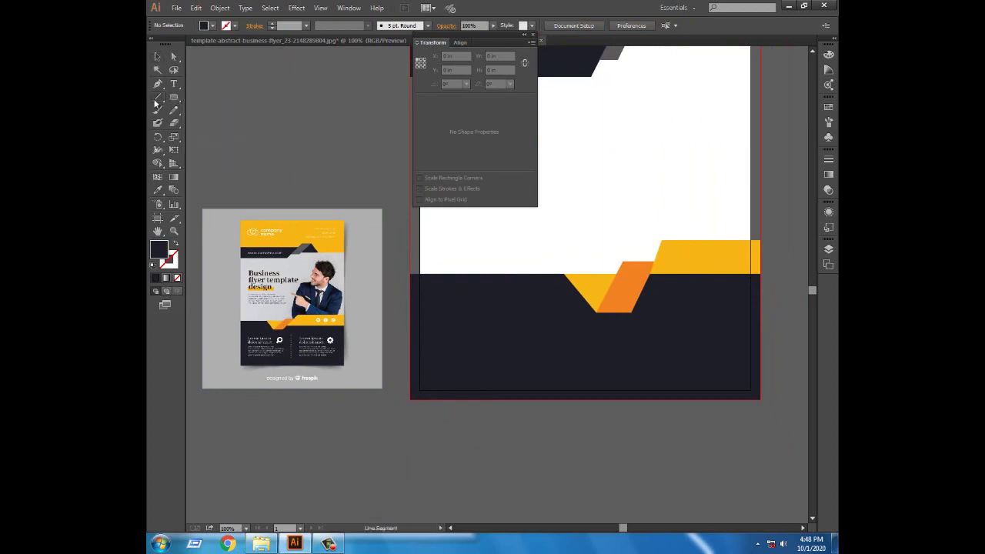
pyautogui.click(595, 312)
pyautogui.press('Return')
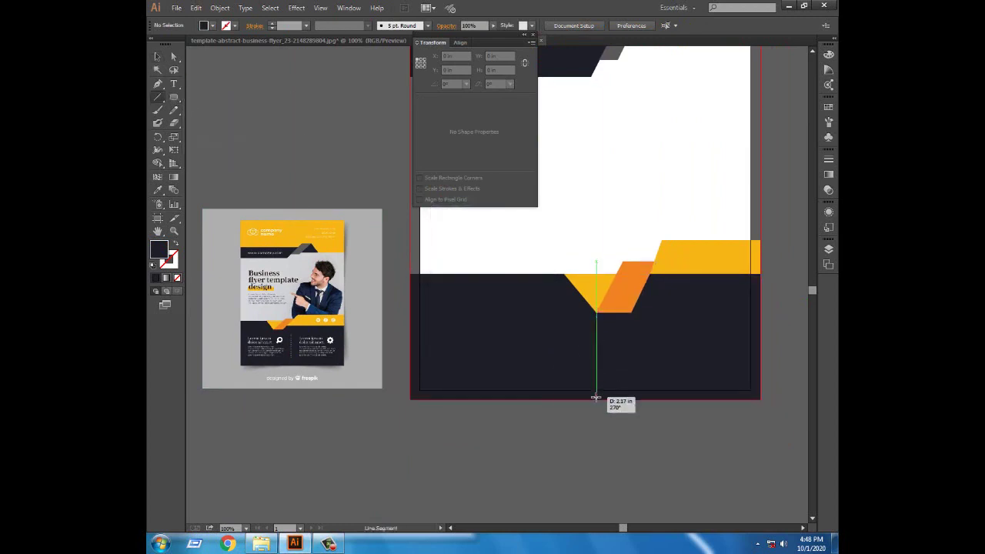
pyautogui.moveTo(595, 397); pyautogui.dragTo(596, 397)
# Step: Give the line a dashed yellow 1 pt stroke
pyautogui.click(428, 25)
pyautogui.click(423, 101)
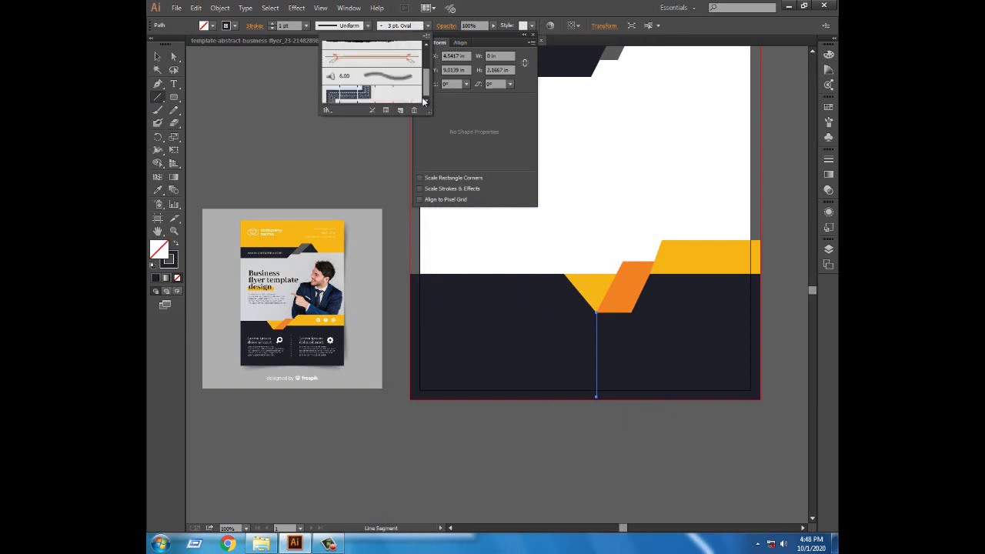
pyautogui.click(367, 25)
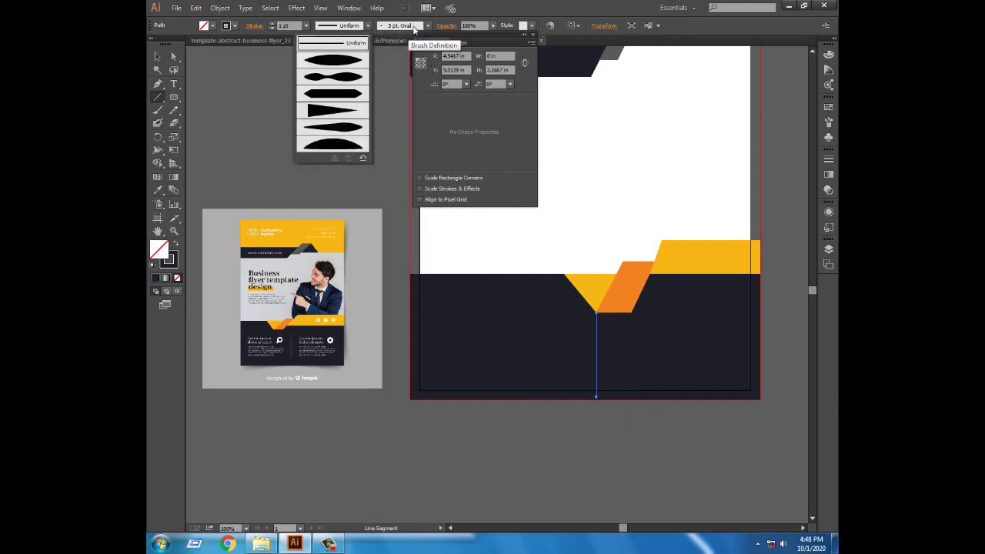
pyautogui.click(417, 39)
pyautogui.tripleClick(283, 25)
pyautogui.write('6')
pyautogui.press('Return')
pyautogui.click(233, 25)
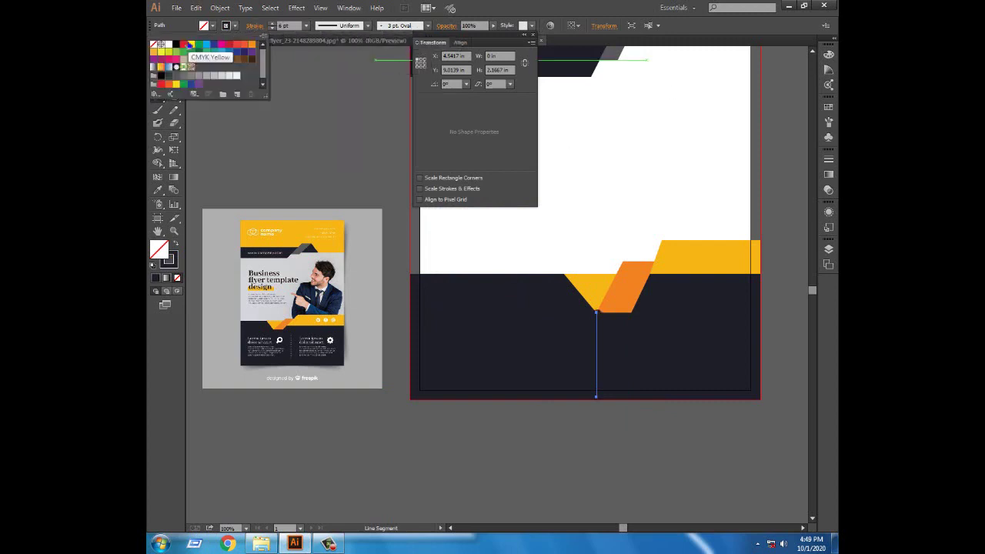
pyautogui.click(202, 46)
pyautogui.press('Down')
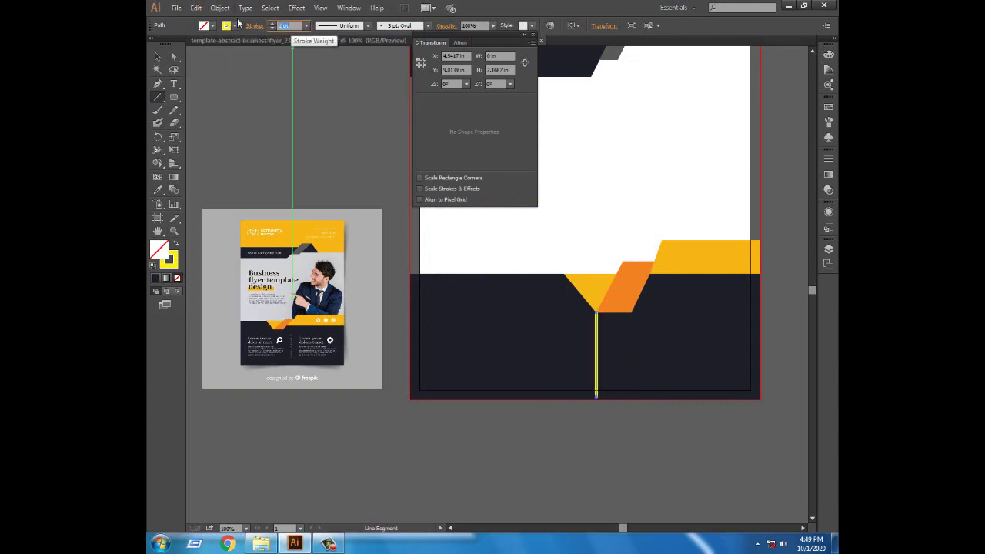
# Step: Move the yellow and orange wedge shapes further left
pyautogui.click(156, 58)
pyautogui.click(246, 84)
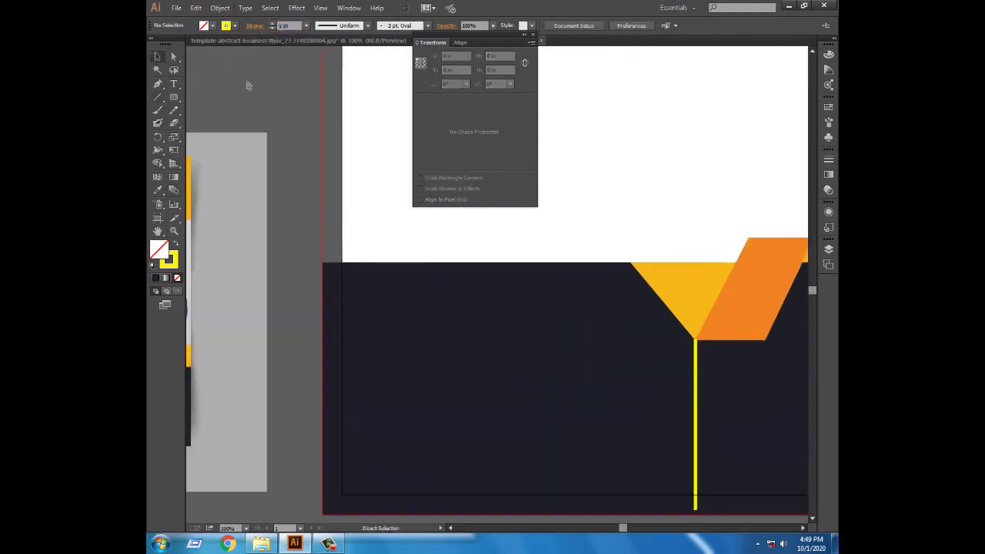
pyautogui.click(642, 281)
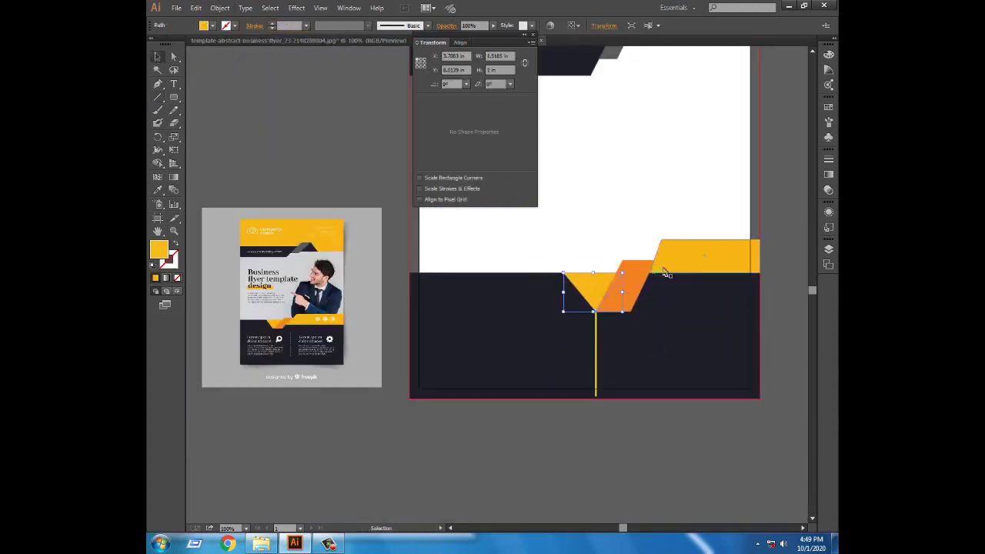
pyautogui.moveTo(562, 274); pyautogui.dragTo(464, 274)
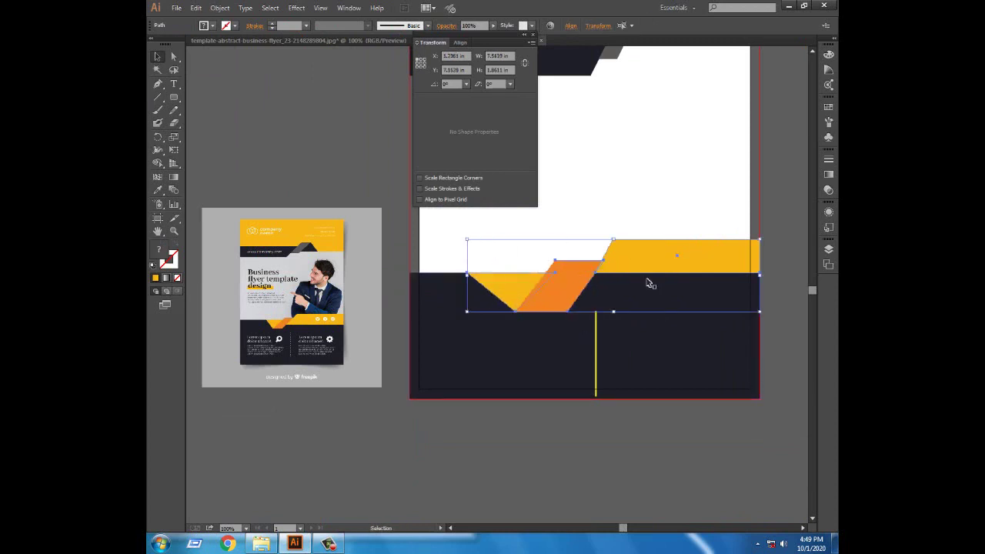
pyautogui.click(791, 340)
# Step: Adjust the yellow line's length to fit beneath the wedges
pyautogui.click(596, 319)
pyautogui.hotkey('ctrl', '+')
pyautogui.hotkey('ctrl', '+')
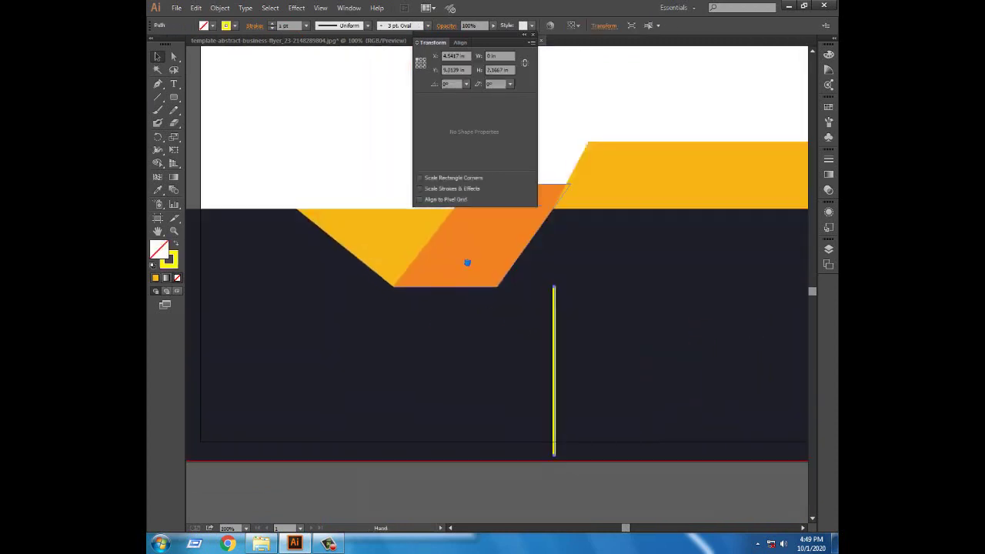
pyautogui.moveTo(553, 452)
pyautogui.mouseDown()
pyautogui.moveTo(547, 300)
pyautogui.moveTo(555, 321)
pyautogui.mouseUp()
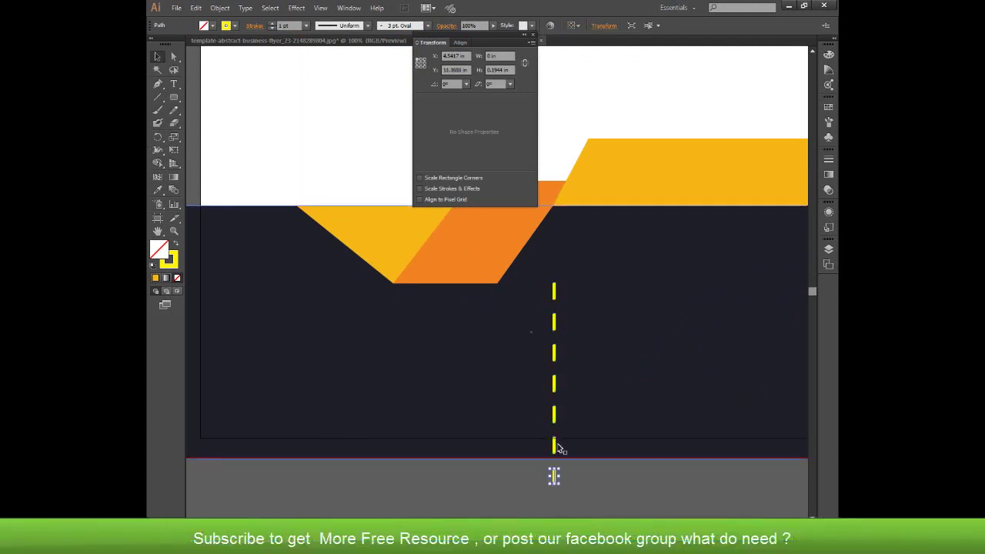
pyautogui.hotkey('ctrl', '-')
pyautogui.click(513, 433)
pyautogui.hotkey('ctrl', 'alt', '0')
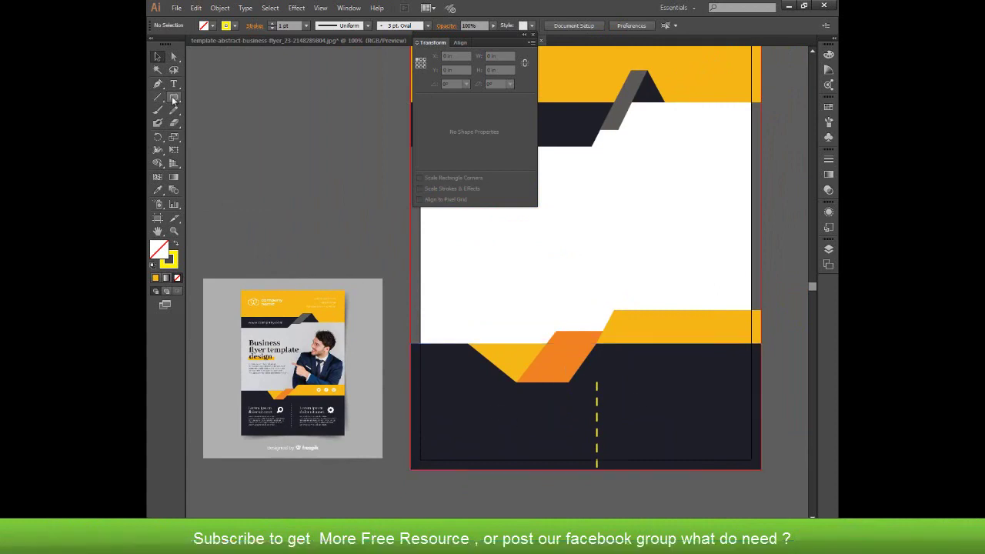
# Step: Draw a small circle with a thick white stroke and expand the stroke into a ring
pyautogui.moveTo(321, 152); pyautogui.dragTo(325, 143)
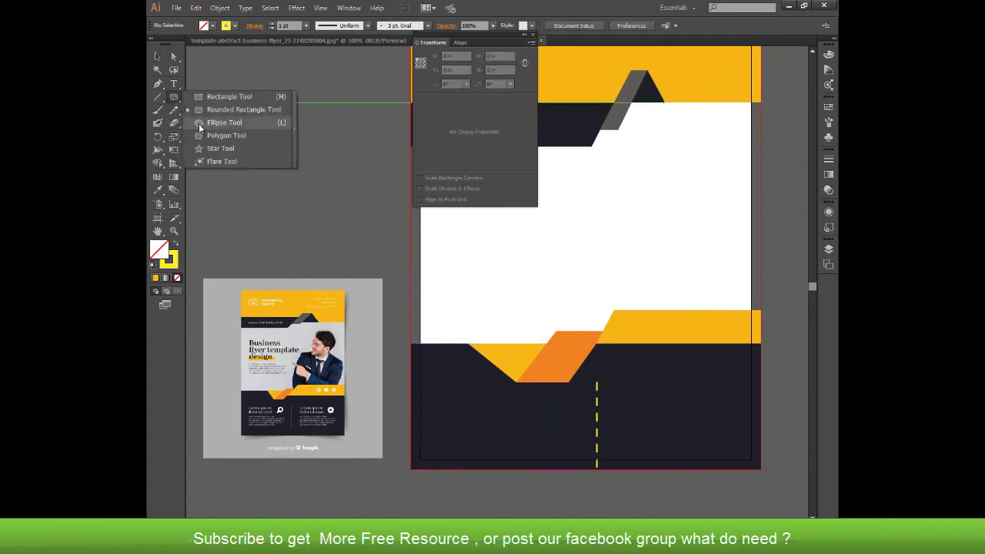
pyautogui.moveTo(174, 96); pyautogui.dragTo(199, 123)
pyautogui.moveTo(223, 89)
pyautogui.mouseDown()
pyautogui.moveTo(283, 166)
pyautogui.moveTo(275, 142)
pyautogui.mouseUp()
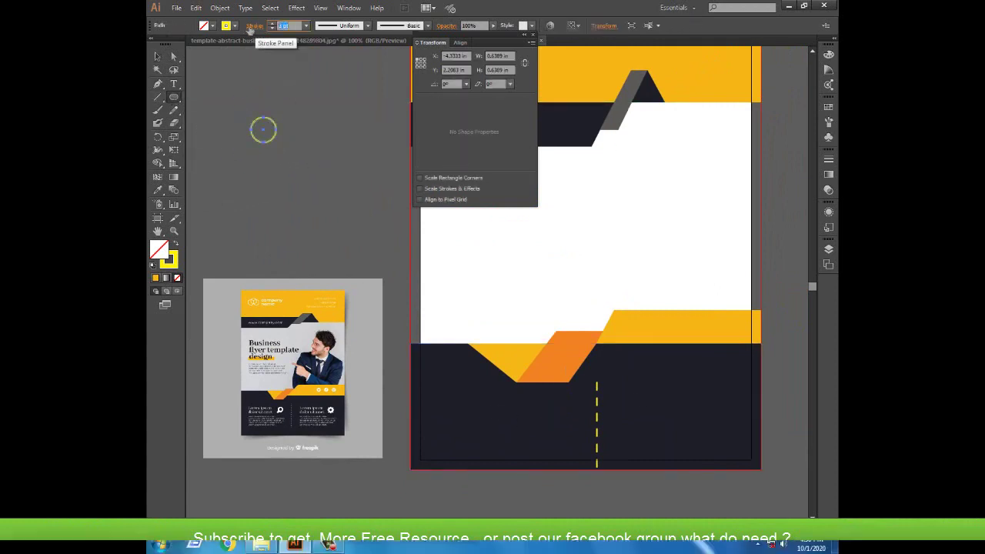
pyautogui.click(209, 26)
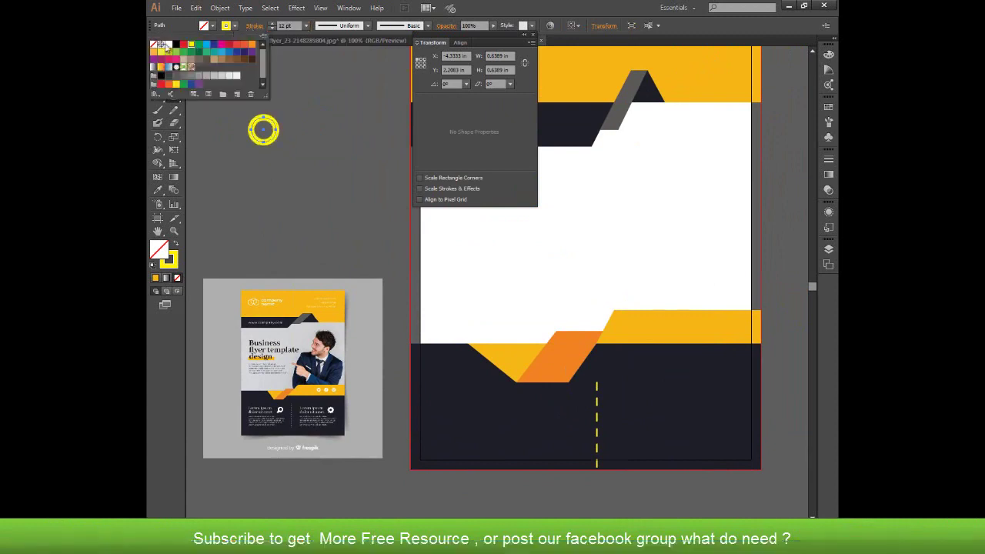
pyautogui.click(287, 26)
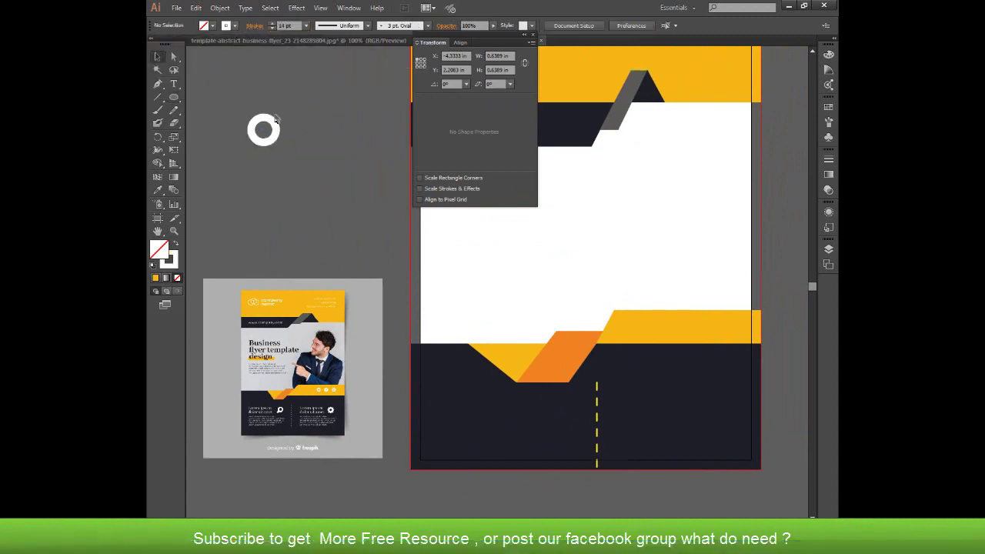
pyautogui.click(220, 8)
pyautogui.click(235, 123)
pyautogui.click(463, 331)
pyautogui.press('v')
pyautogui.click(296, 170)
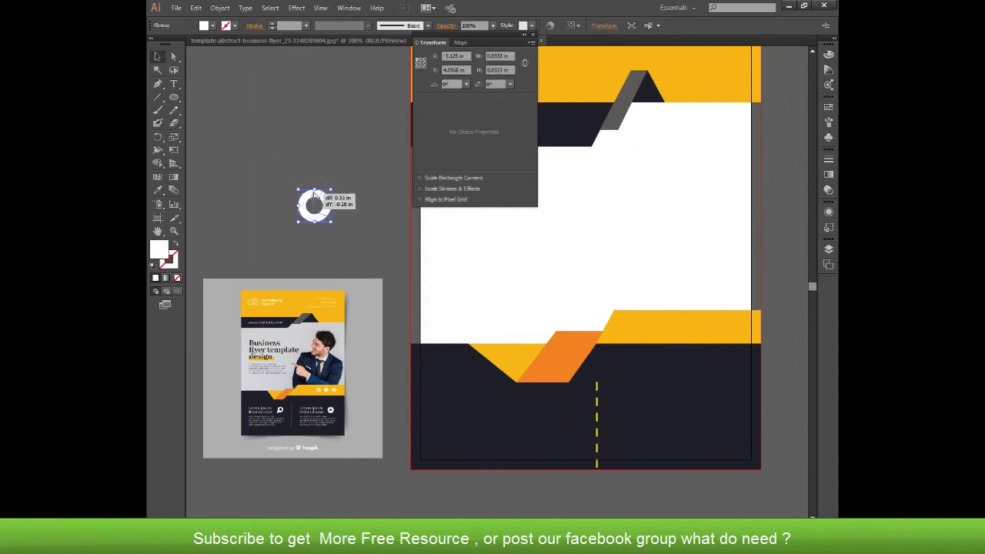
# Step: Draw a small bar and attach it to the ring as the magnifier handle
pyautogui.moveTo(263, 130); pyautogui.dragTo(331, 198)
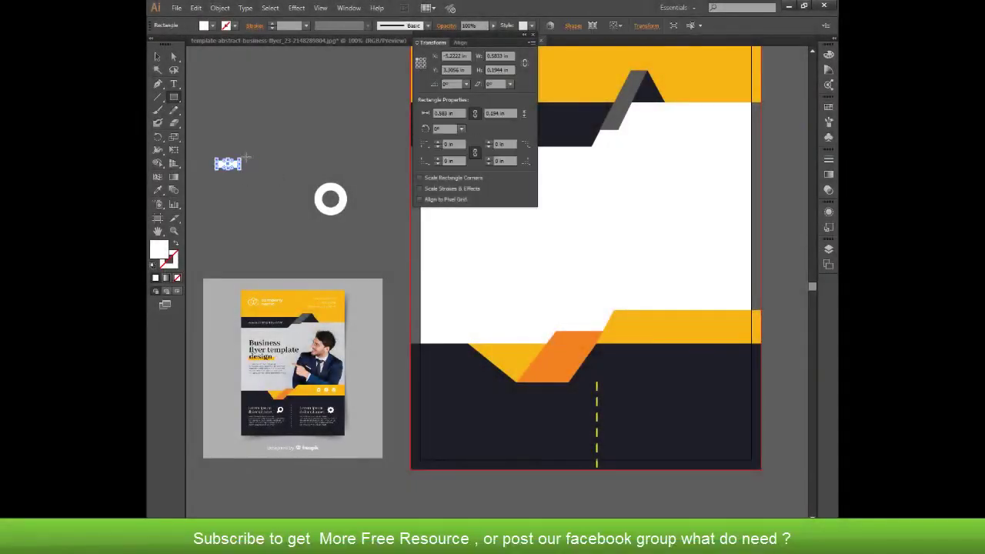
pyautogui.press('v')
pyautogui.click(257, 160)
pyautogui.moveTo(227, 163)
pyautogui.mouseDown()
pyautogui.moveTo(323, 217)
pyautogui.moveTo(309, 209)
pyautogui.mouseUp()
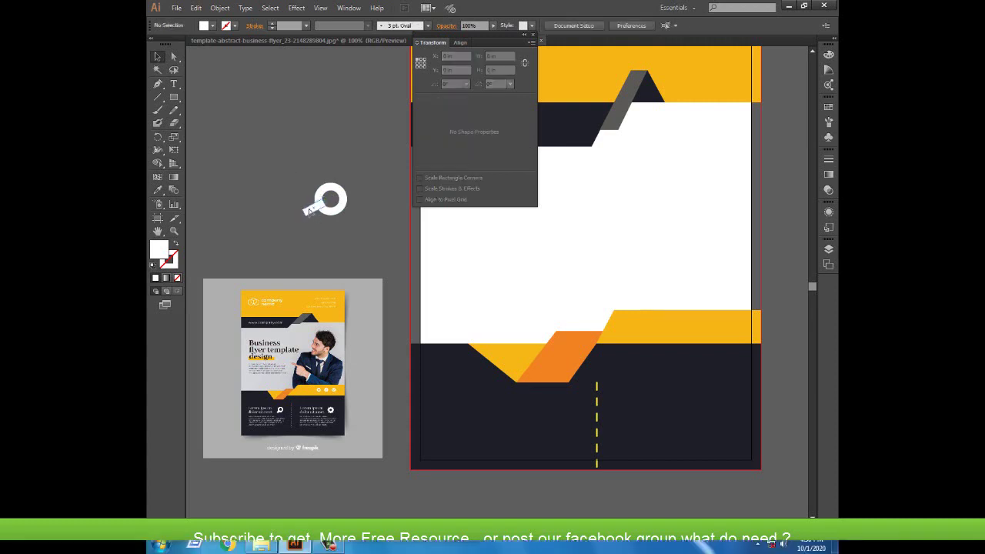
pyautogui.click(379, 147)
pyautogui.hotkey('ctrl', '+')
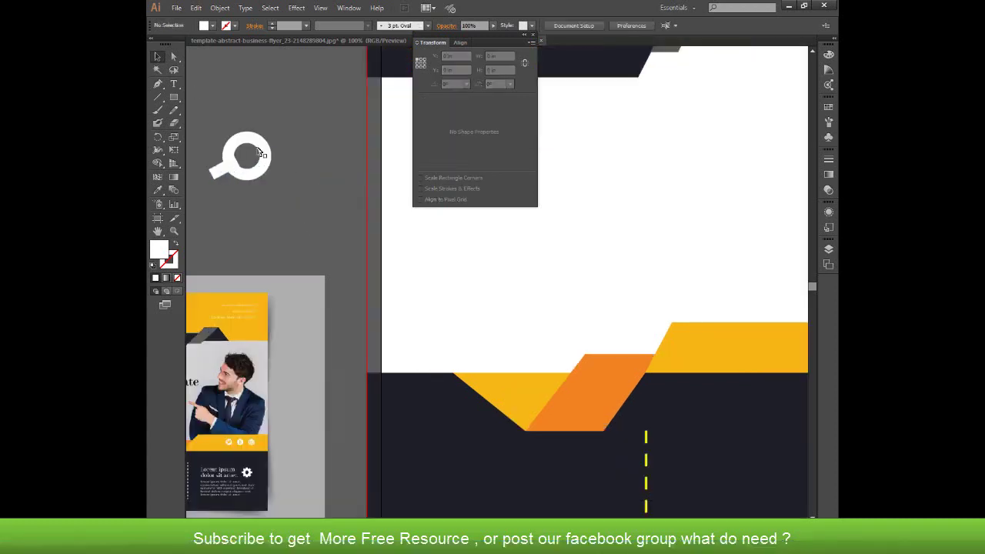
pyautogui.click(263, 151)
pyautogui.moveTo(226, 120); pyautogui.dragTo(258, 165)
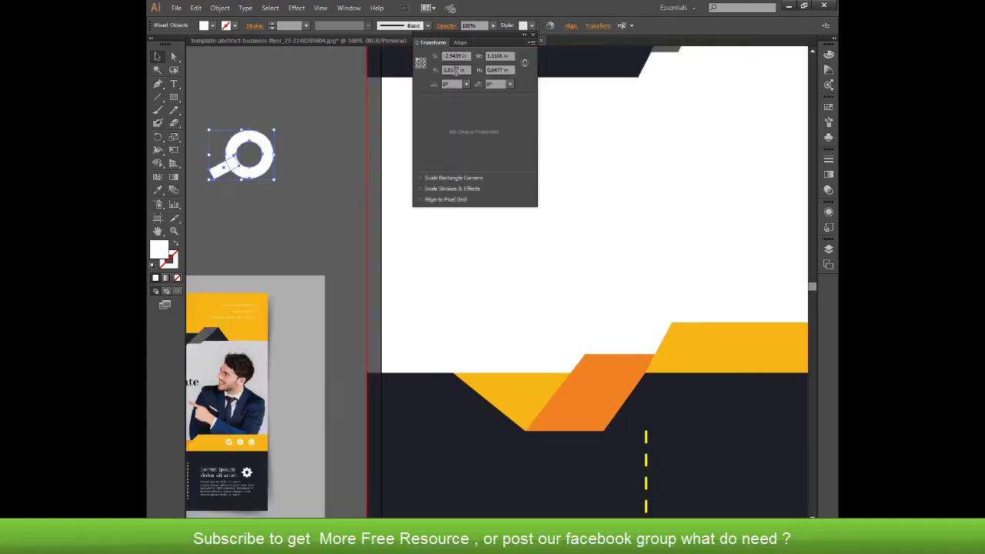
# Step: Unite ring and handle with Pathfinder and place the magnifier on the dark footer band
pyautogui.click(348, 7)
pyautogui.click(407, 329)
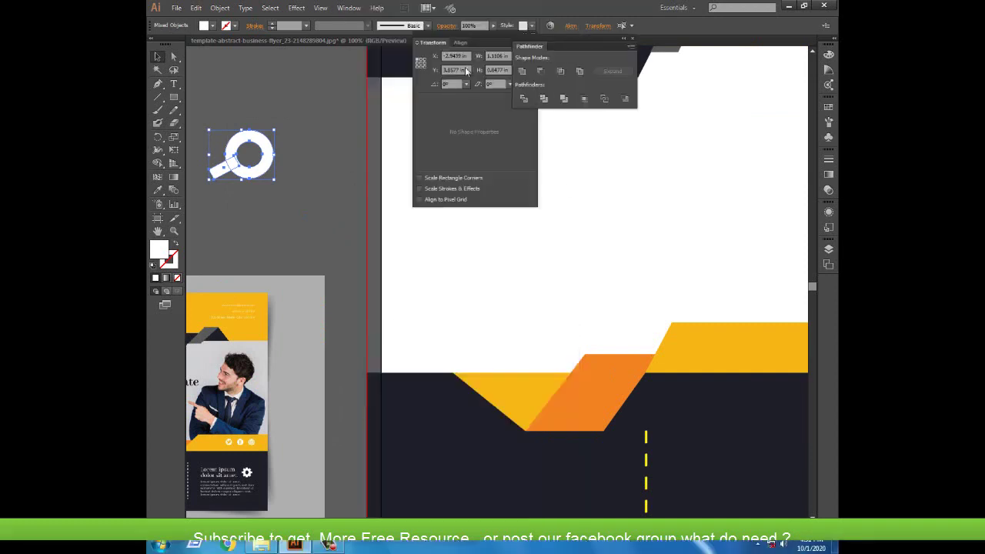
pyautogui.click(295, 118)
pyautogui.hotkey('ctrl', '-')
pyautogui.moveTo(331, 200)
pyautogui.mouseDown()
pyautogui.moveTo(569, 418)
pyautogui.moveTo(565, 406)
pyautogui.mouseUp()
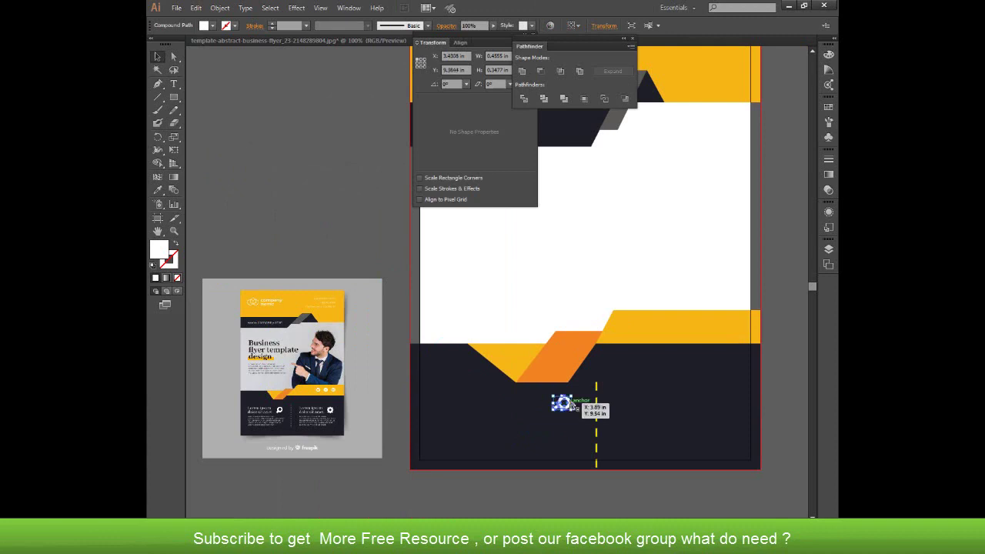
pyautogui.hotkey('ctrl', '+')
pyautogui.click(314, 202)
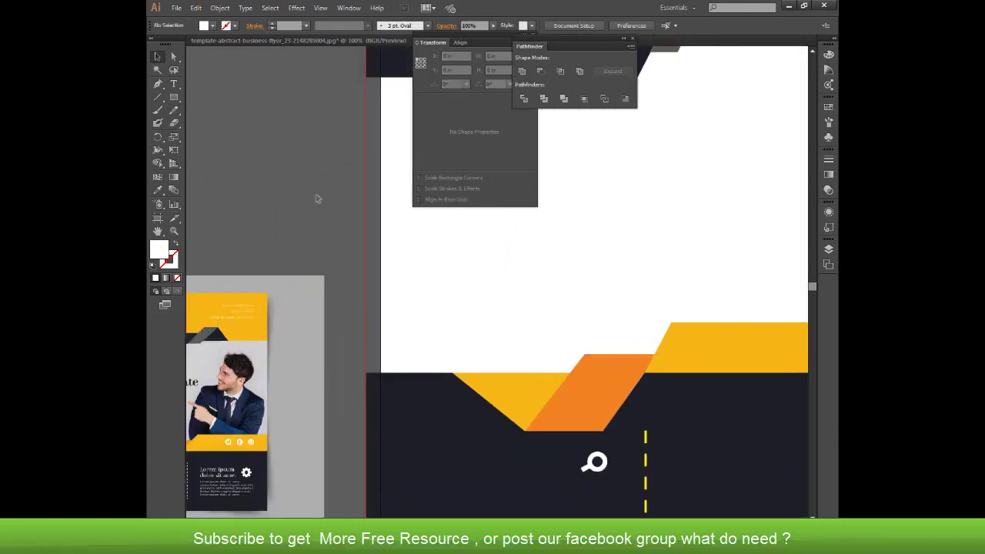
# Step: Draw a small rectangle and repeat rotated 60° copies into a six-petal shape
pyautogui.hscroll(-5, 365, 173)
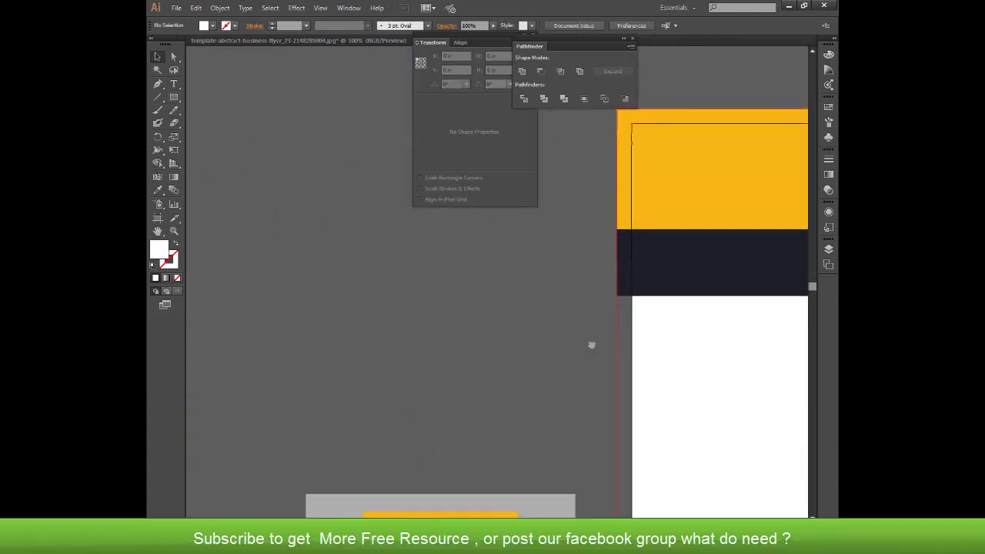
pyautogui.hscroll(-2, 365, 174)
pyautogui.press('m')
pyautogui.moveTo(359, 175)
pyautogui.mouseDown()
pyautogui.moveTo(337, 184)
pyautogui.moveTo(367, 155)
pyautogui.moveTo(368, 134)
pyautogui.mouseUp()
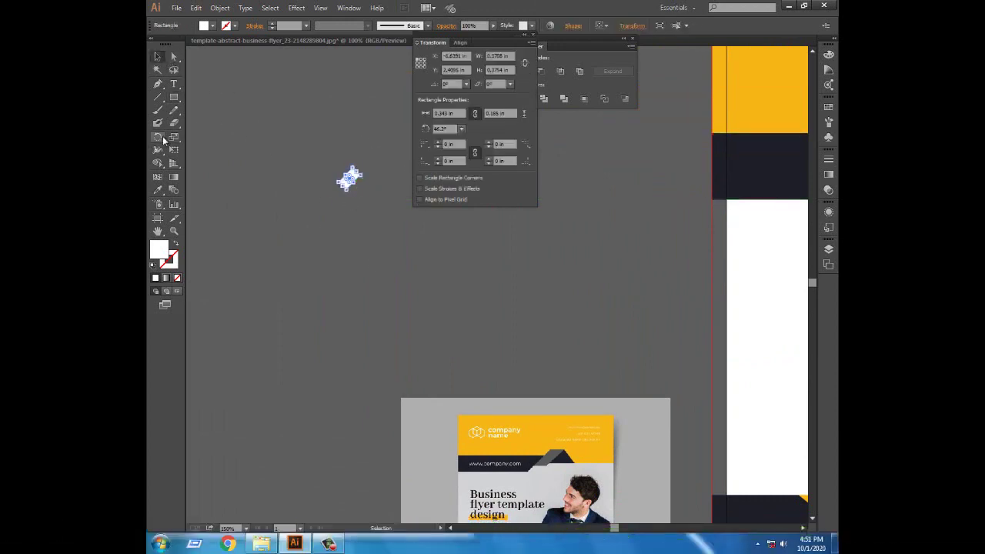
pyautogui.press('r')
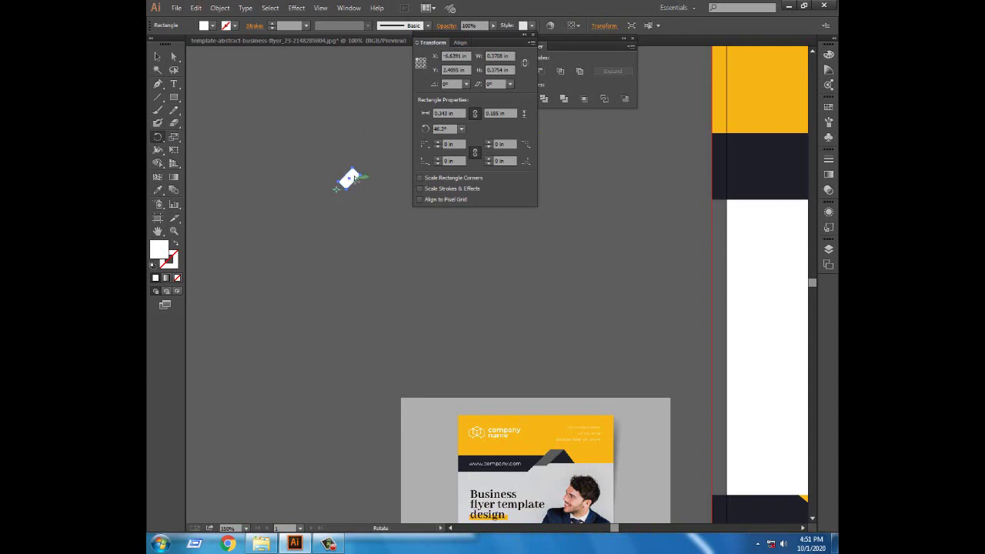
pyautogui.moveTo(367, 203); pyautogui.dragTo(368, 203)
pyautogui.hotkey('ctrl', 'd')
pyautogui.hotkey('ctrl', 'd')
pyautogui.hotkey('ctrl', 'd')
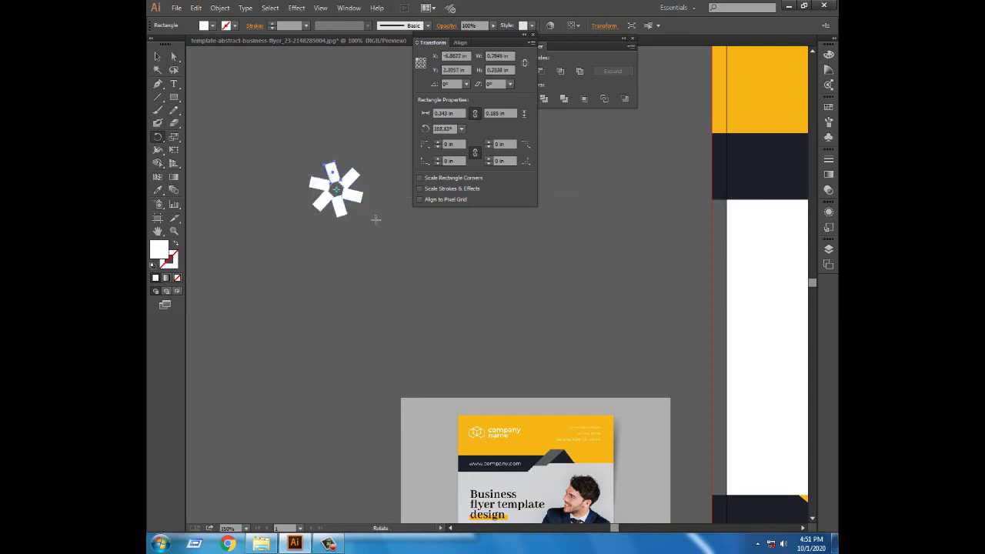
pyautogui.click(158, 56)
pyautogui.click(370, 252)
# Step: Try rounding the right petal's outer corners, then undo the change
pyautogui.hotkey('ctrl', '-')
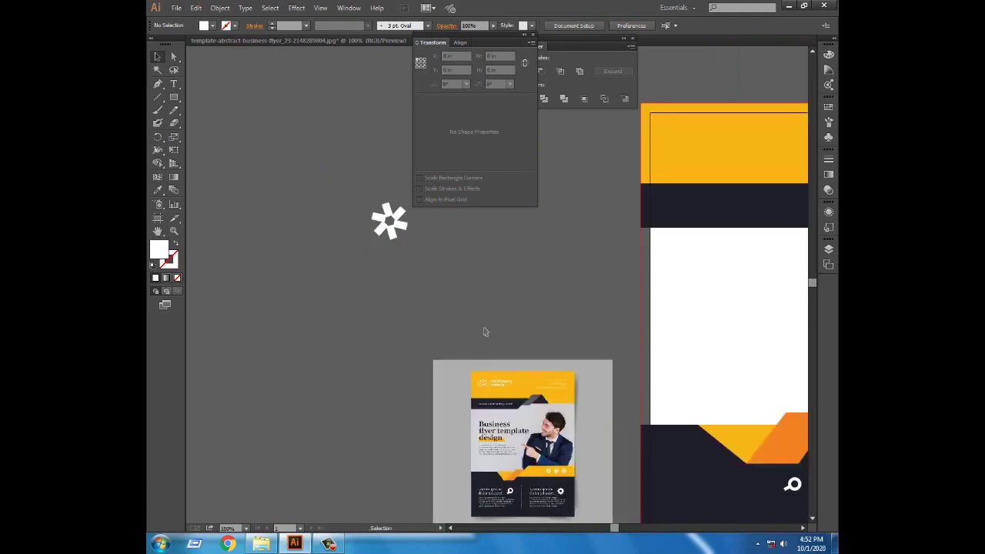
pyautogui.hotkey('ctrl', '+')
pyautogui.hotkey('ctrl', '+')
pyautogui.click(284, 180)
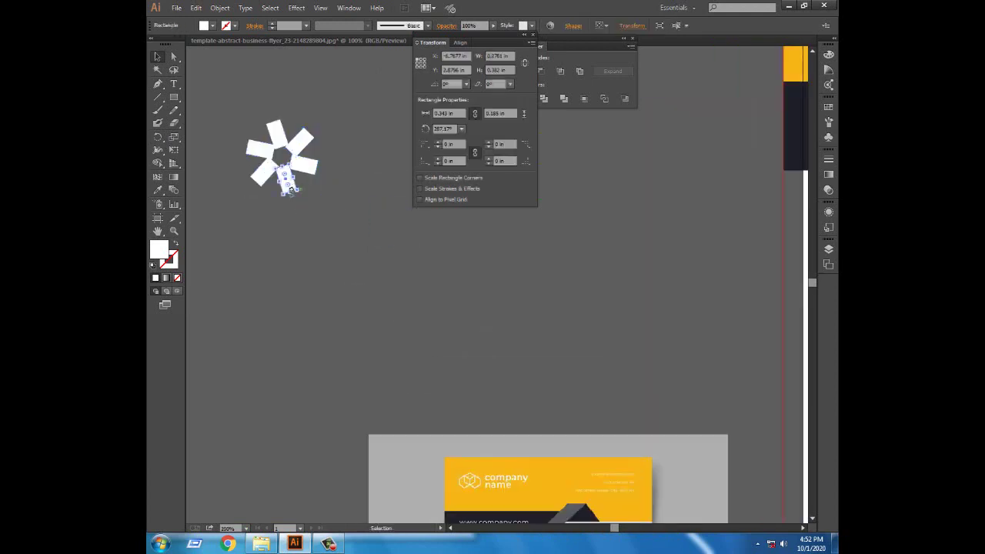
pyautogui.click(325, 187)
pyautogui.click(328, 159)
pyautogui.moveTo(328, 158); pyautogui.dragTo(301, 165)
pyautogui.click(331, 197)
pyautogui.hotkey('ctrl', 'z')
pyautogui.hotkey('ctrl', 'shift', 'a')
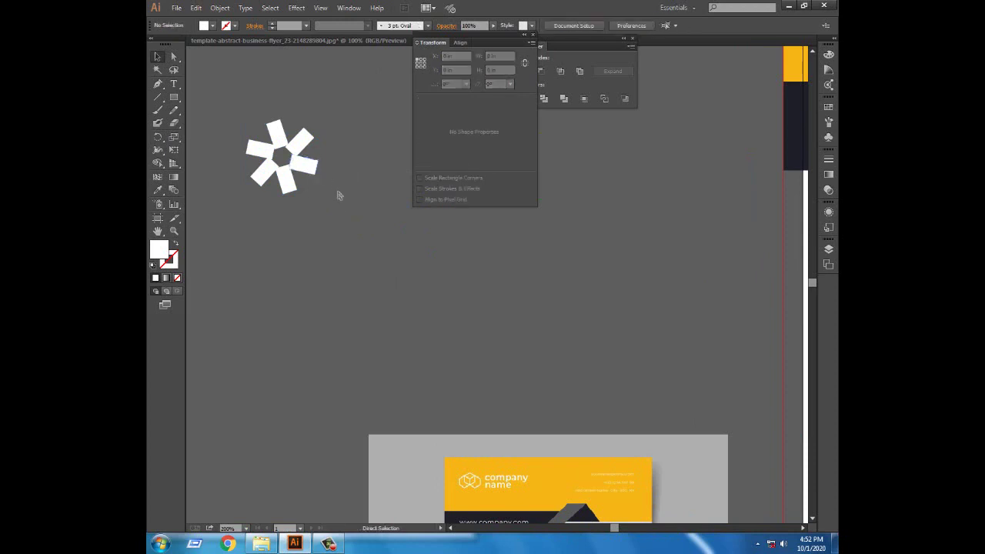
# Step: Round the outer ends of the right, left and bottom petals with live corners
pyautogui.hotkey('ctrl', '+')
pyautogui.moveTo(336, 204)
pyautogui.mouseDown()
pyautogui.moveTo(464, 472)
pyautogui.moveTo(538, 414)
pyautogui.mouseUp()
pyautogui.click(423, 338)
pyautogui.click(439, 362)
pyautogui.click(428, 337)
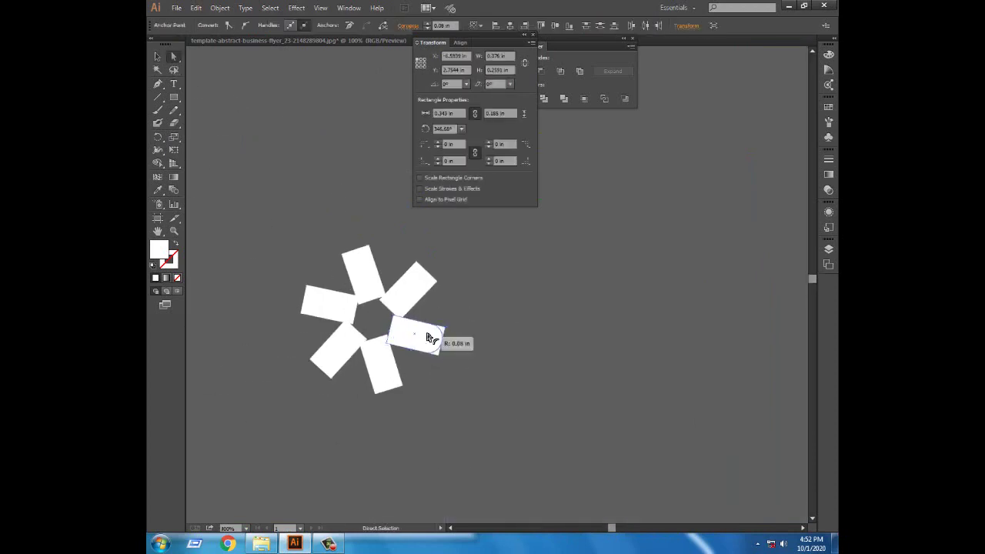
pyautogui.click(358, 265)
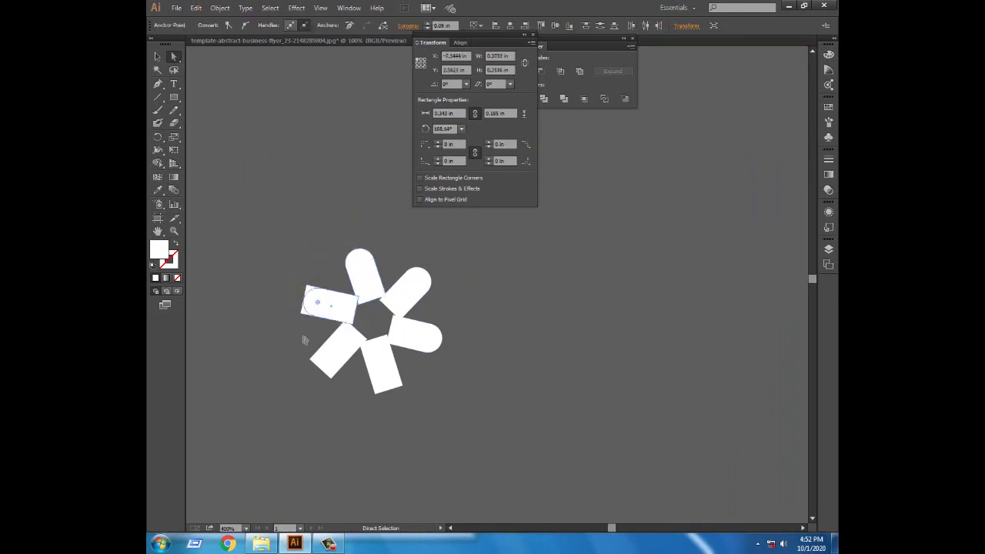
pyautogui.press('Return')
pyautogui.click(304, 369)
pyautogui.click(394, 384)
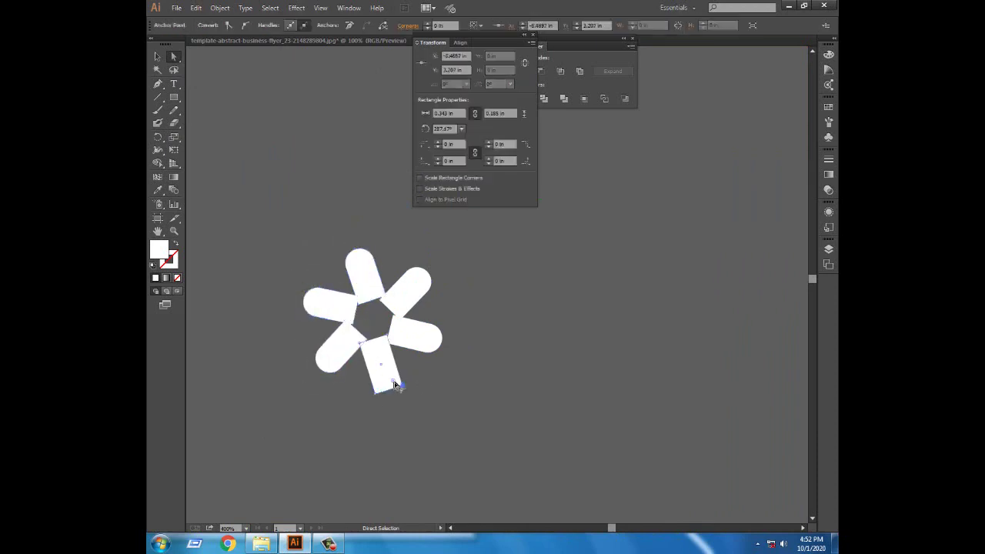
# Step: Draw a sized circle covering the centre of the petal shape
pyautogui.moveTo(394, 384); pyautogui.dragTo(377, 385)
pyautogui.click(198, 169)
pyautogui.moveTo(174, 97); pyautogui.dragTo(220, 123)
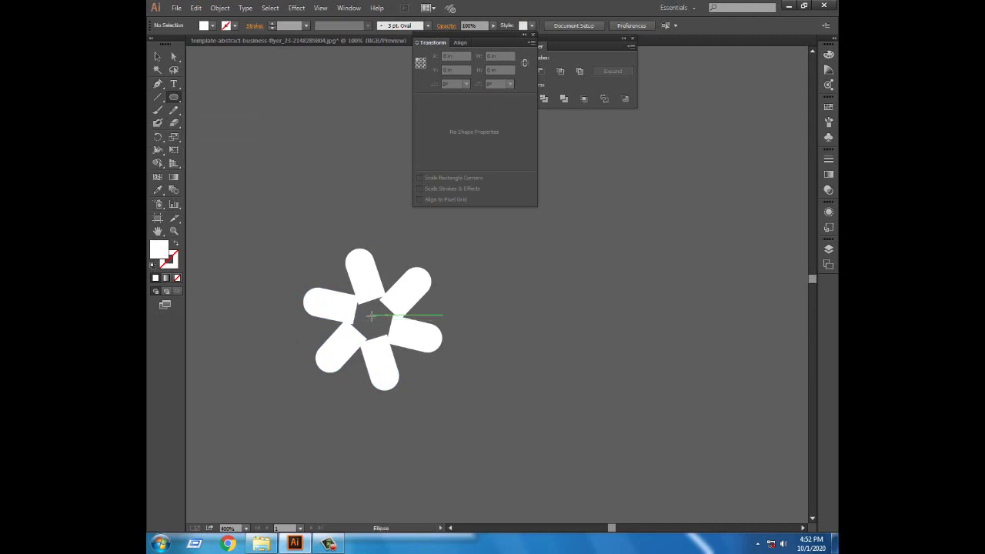
pyautogui.moveTo(398, 341); pyautogui.dragTo(400, 343)
pyautogui.click(301, 183)
pyautogui.click(517, 290)
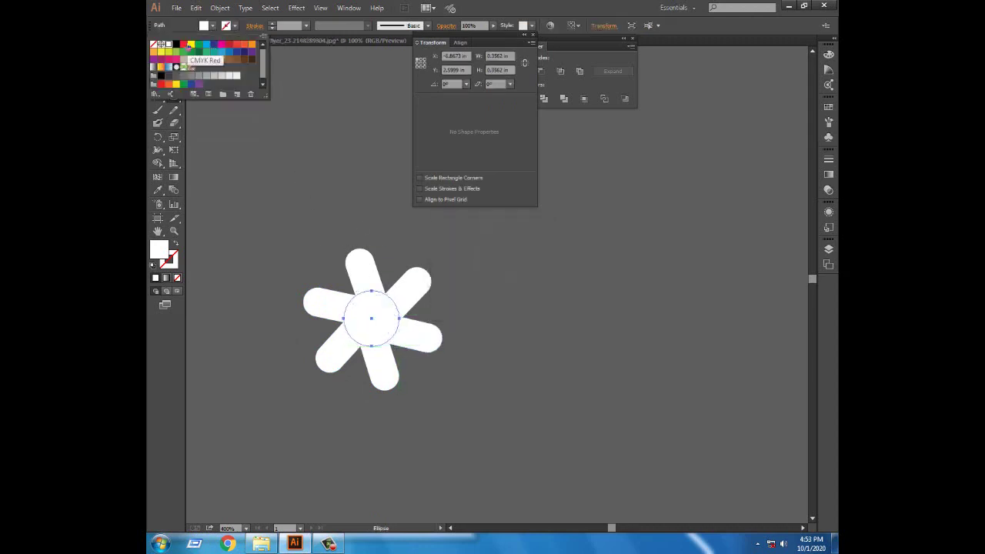
# Step: Select the petals and circle together, retrying after a failed Pathfinder attempt
pyautogui.press('v')
pyautogui.hotkey('ctrl', 'a')
pyautogui.click(541, 71)
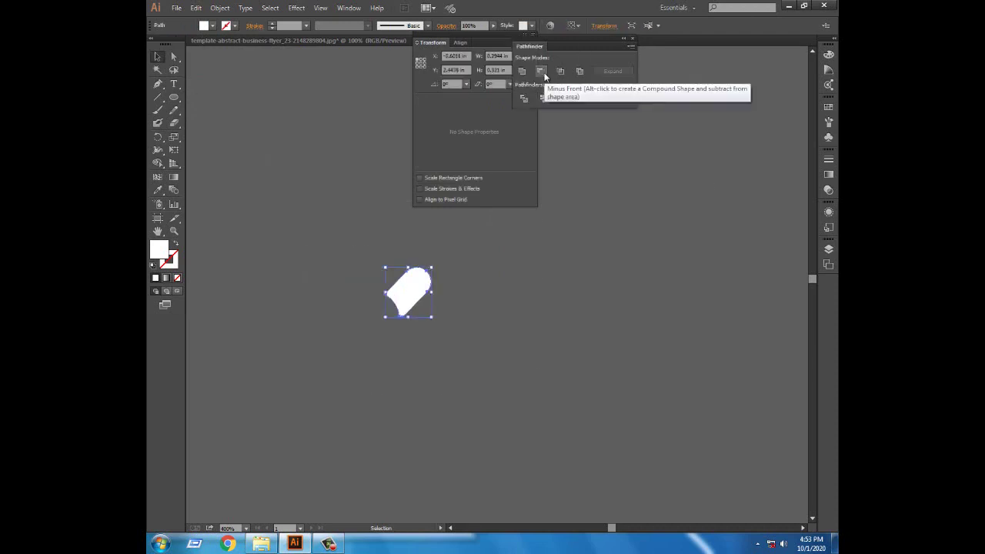
pyautogui.hotkey('ctrl', 'z')
pyautogui.click(374, 315)
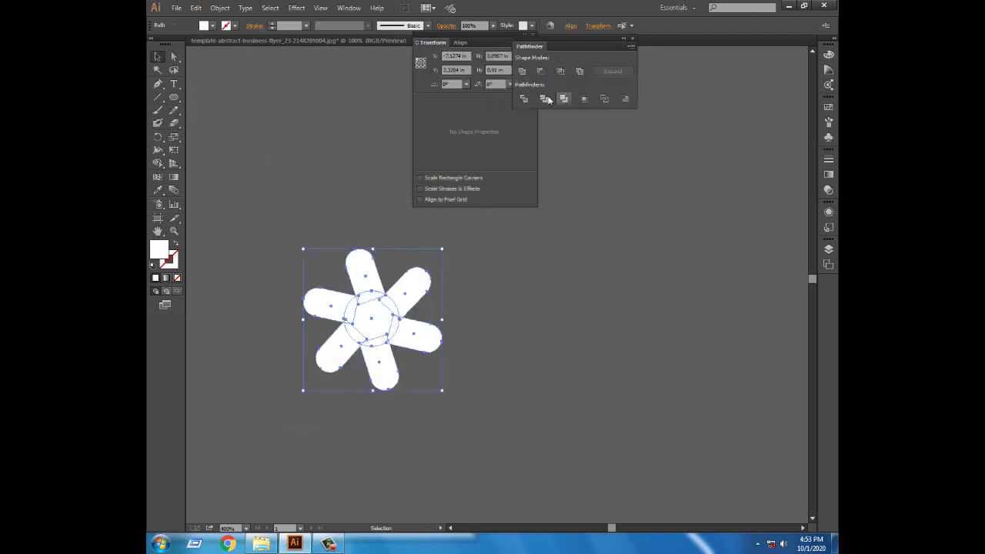
pyautogui.hotkey('ctrl', 'shift', 'a')
pyautogui.click(391, 313)
pyautogui.hotkey('ctrl', 'shift', 'a')
# Step: Cut the circle out of the petals and delete the centre piece, leaving a hole
pyautogui.click(369, 323)
pyautogui.press('Delete')
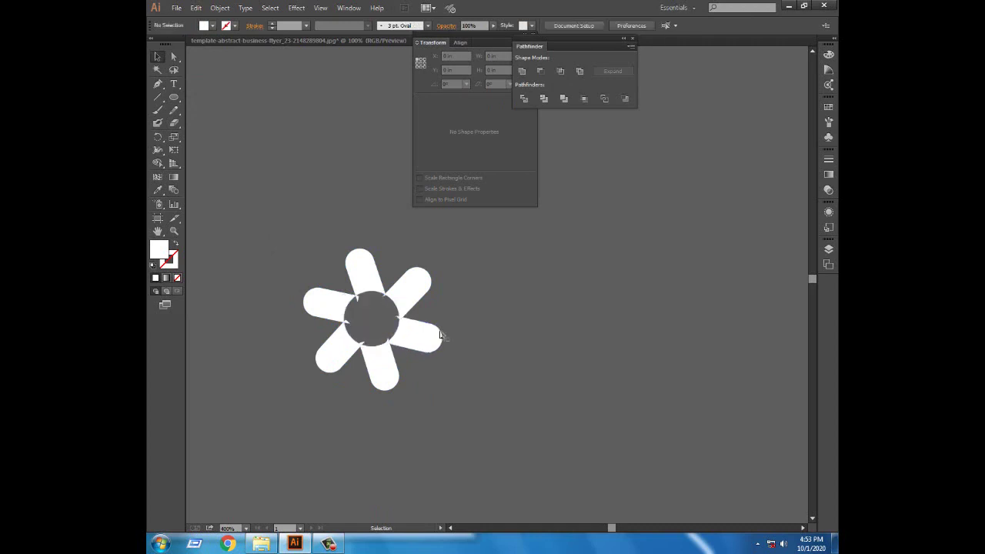
pyautogui.click(346, 311)
pyautogui.hotkey('ctrl', '=')
pyautogui.hscroll(-2, 541, 357)
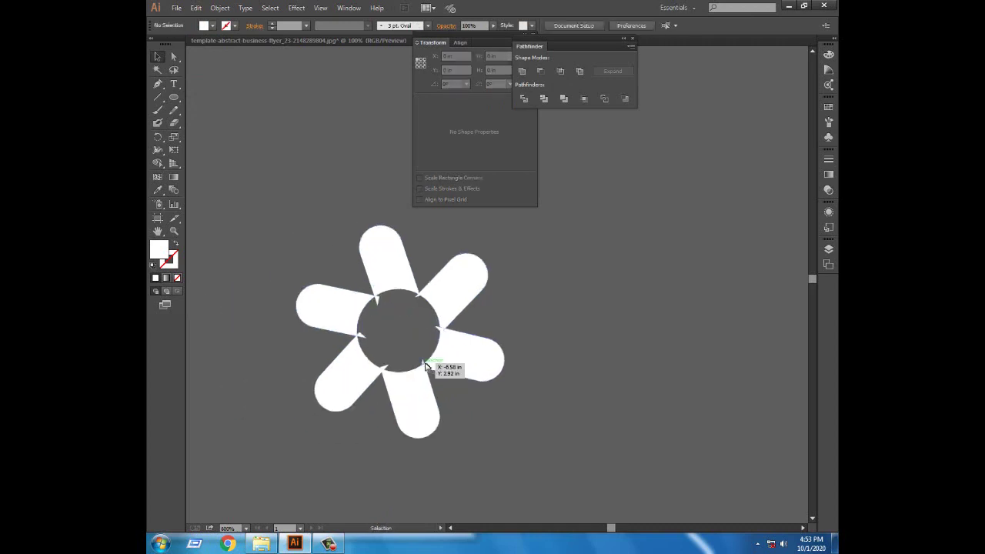
# Step: Move the gear icon onto the right side of the navy footer, then view the whole flyer
pyautogui.click(384, 369)
pyautogui.hotkey('ctrl', '-')
pyautogui.hotkey('ctrl', '-')
pyautogui.hotkey('ctrl', '-')
pyautogui.hotkey('ctrl', '-')
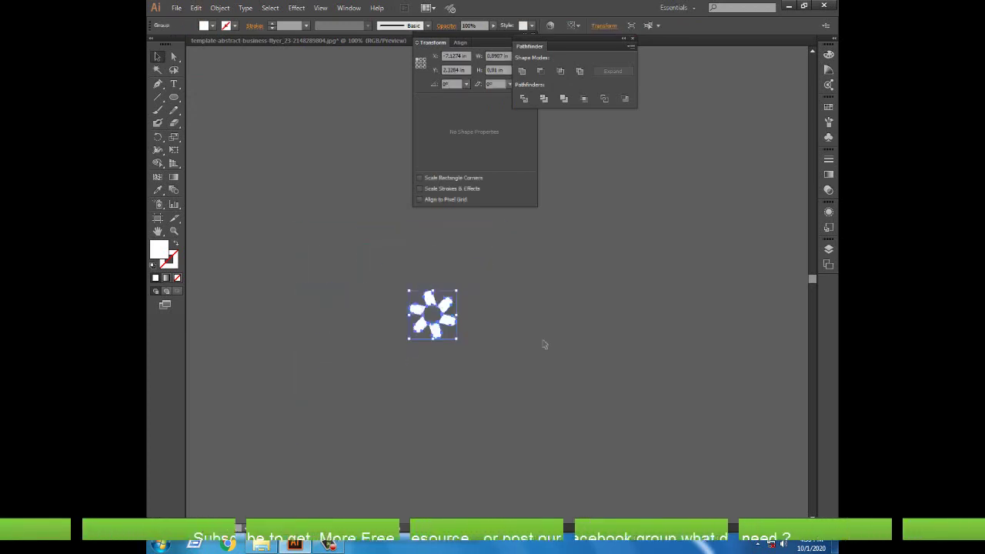
pyautogui.moveTo(481, 290)
pyautogui.mouseDown()
pyautogui.moveTo(275, 230)
pyautogui.moveTo(710, 334)
pyautogui.mouseUp()
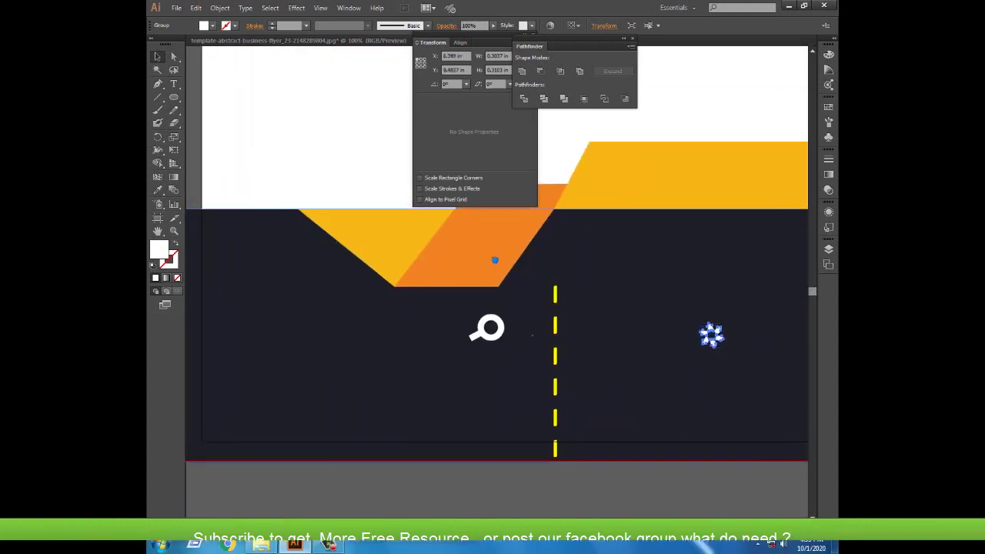
pyautogui.moveTo(479, 318)
pyautogui.mouseDown()
pyautogui.moveTo(585, 314)
pyautogui.moveTo(611, 296)
pyautogui.mouseUp()
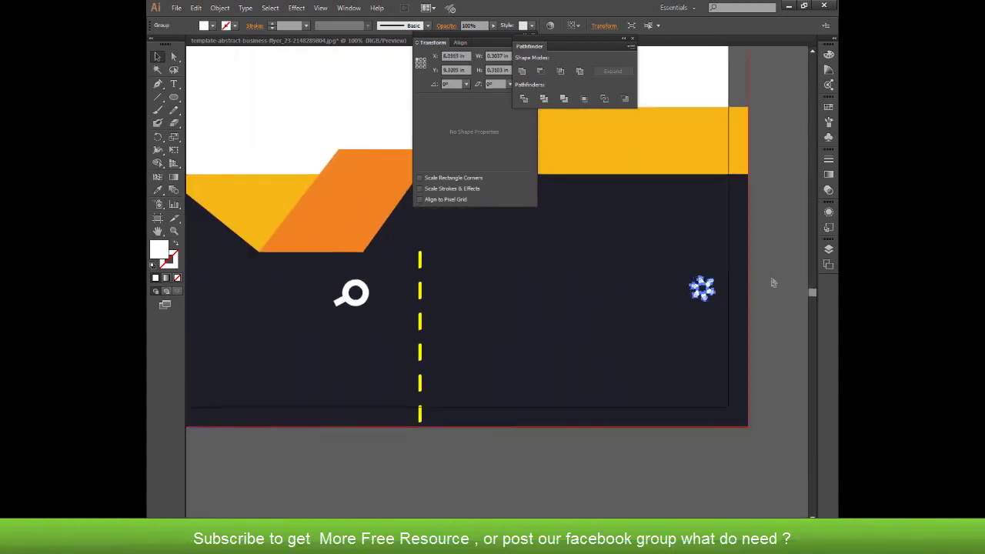
pyautogui.hotkey('ctrl', '-')
pyautogui.hotkey('ctrl', '-')
pyautogui.hotkey('ctrl', '-')
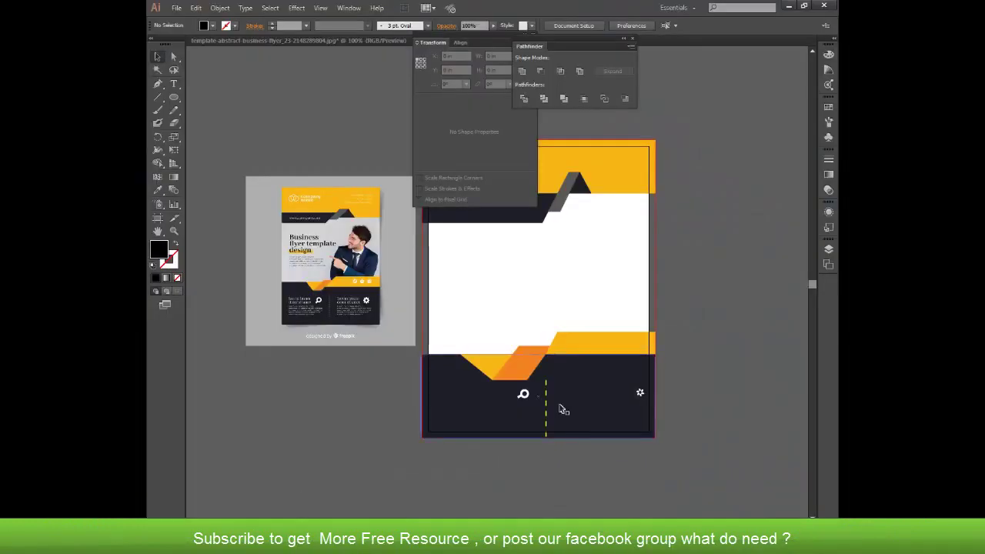
pyautogui.moveTo(610, 177); pyautogui.dragTo(745, 344)
pyautogui.press('t')
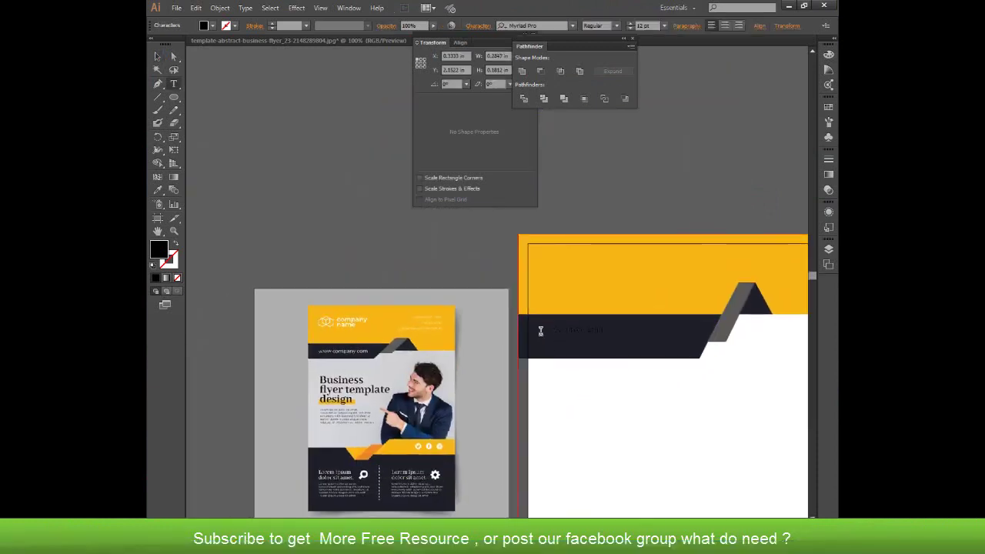
pyautogui.doubleClick(158, 258)
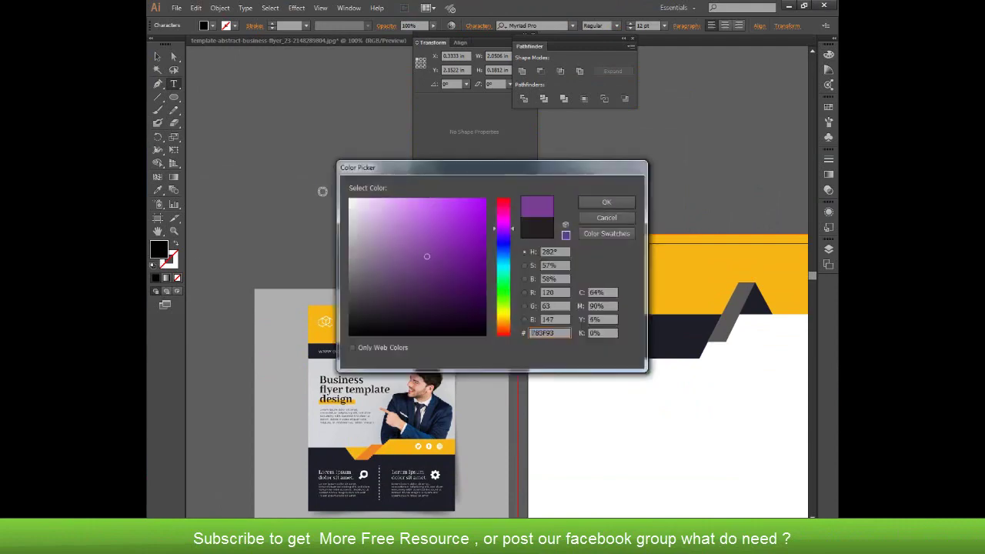
pyautogui.click(350, 199)
pyautogui.click(606, 203)
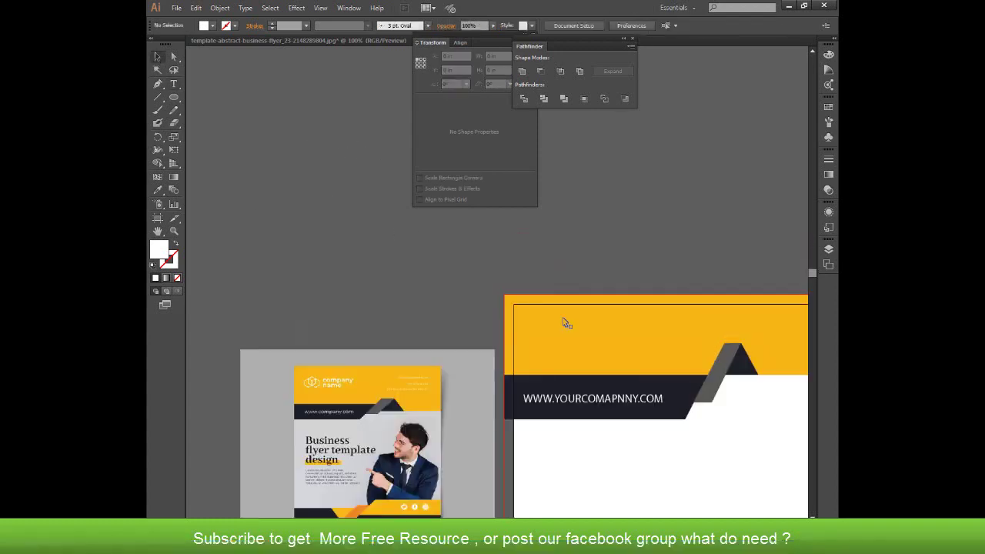
# Step: Copy the text up into the yellow band and retype it as bold COMPANNY LOGO
pyautogui.moveTo(565, 397); pyautogui.dragTo(565, 330)
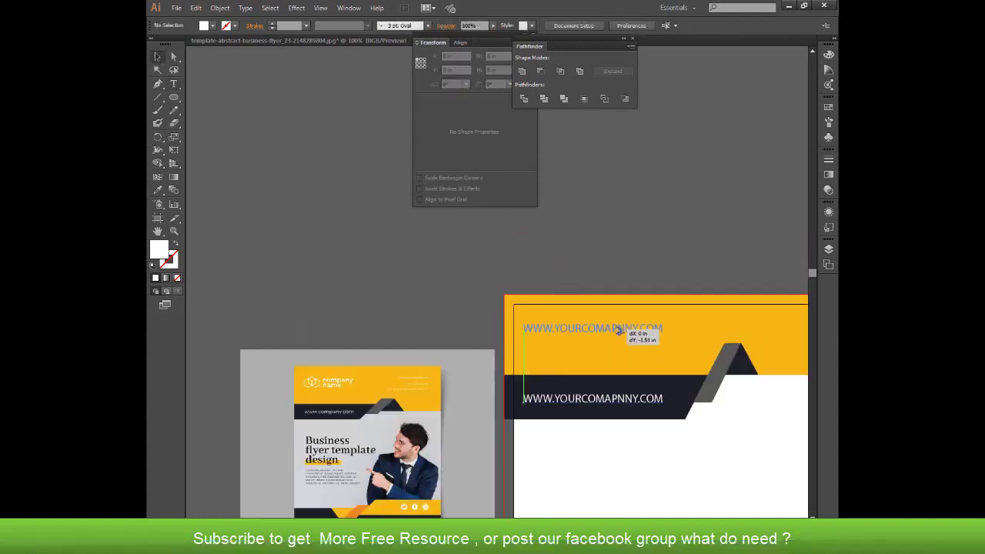
pyautogui.doubleClick(631, 321)
pyautogui.scroll(-1, 631, 321)
pyautogui.write('COMPANNY LOGO')
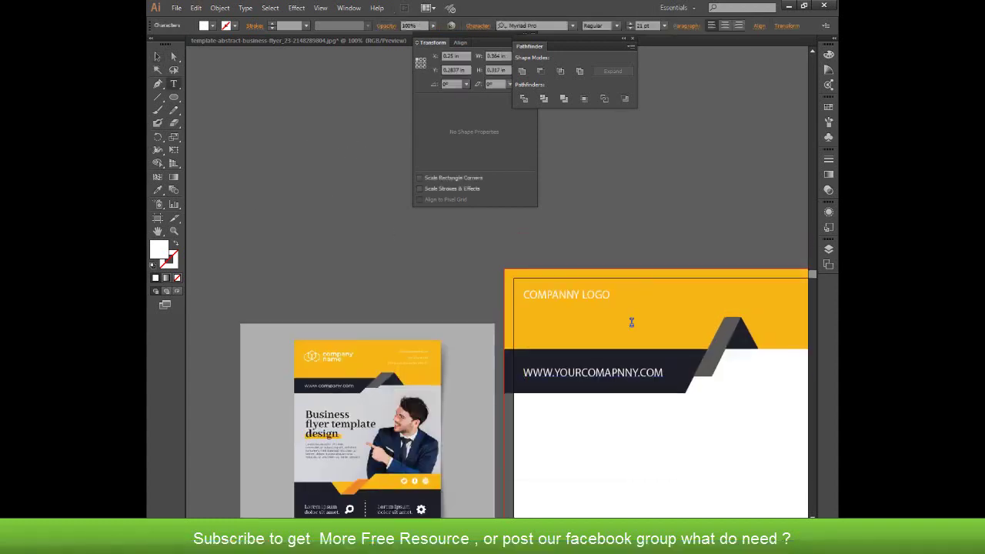
pyautogui.hotkey('ctrl', 'a')
pyautogui.click(615, 26)
pyautogui.click(608, 68)
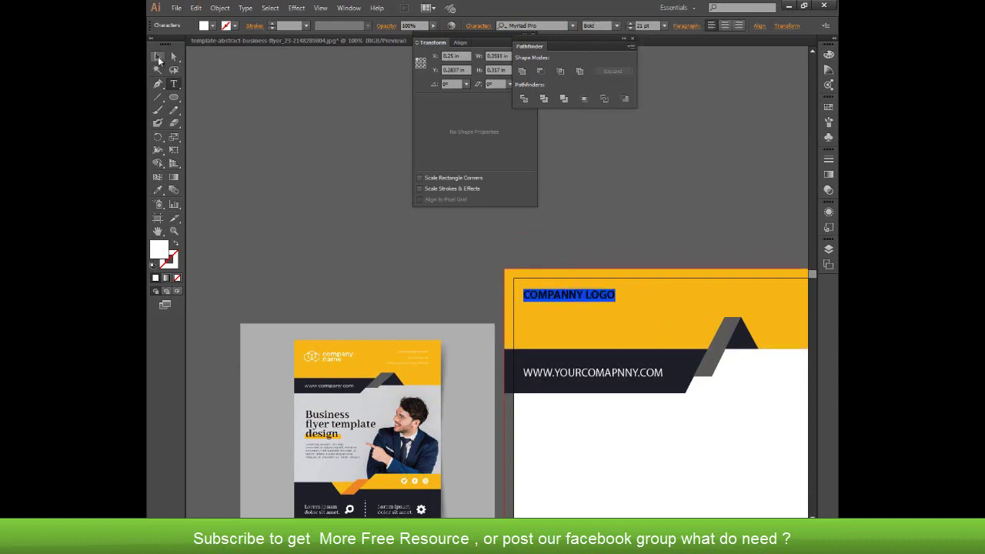
# Step: Nudge the logo text right and edit the second line to read Name Here
pyautogui.moveTo(592, 294); pyautogui.dragTo(607, 297)
pyautogui.write('nAME')
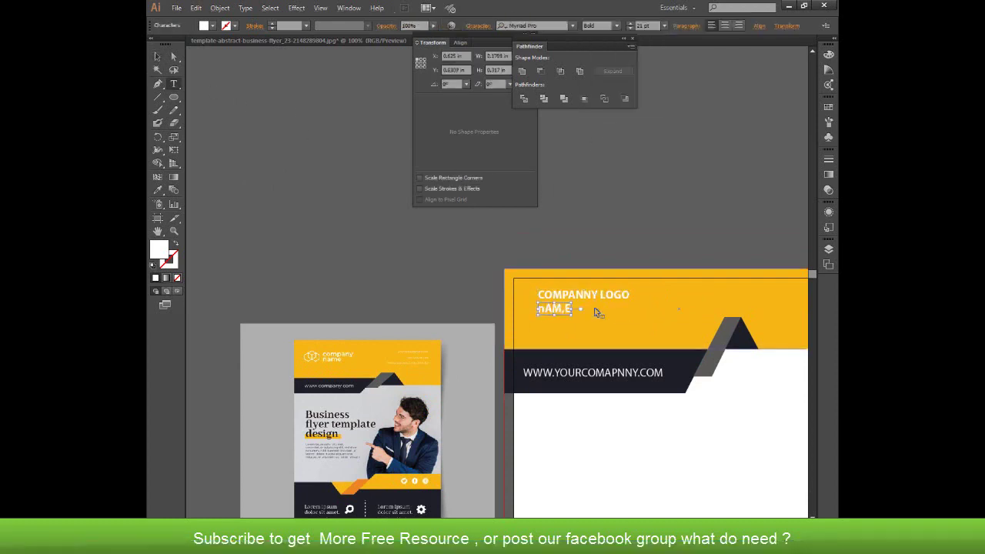
pyautogui.doubleClick(590, 299)
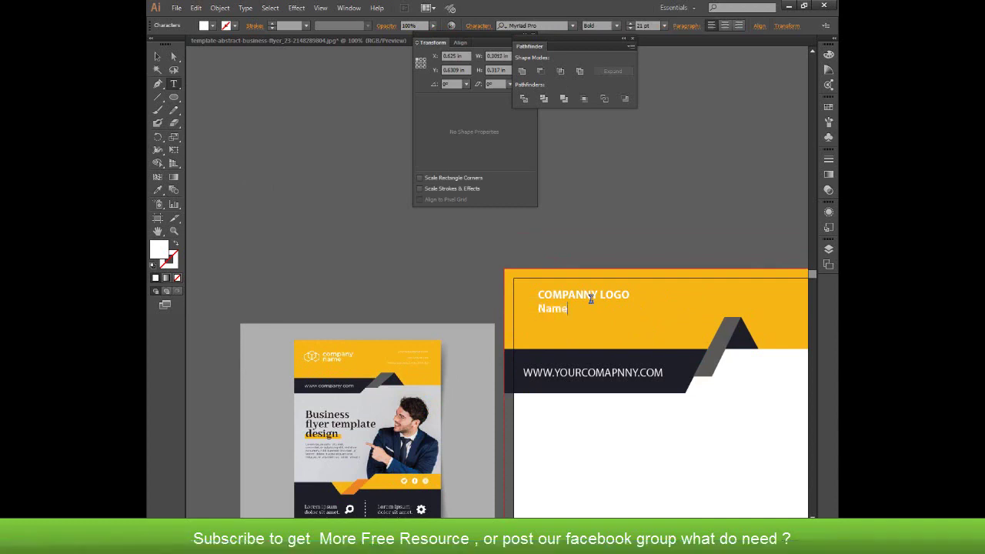
pyautogui.write('Here')
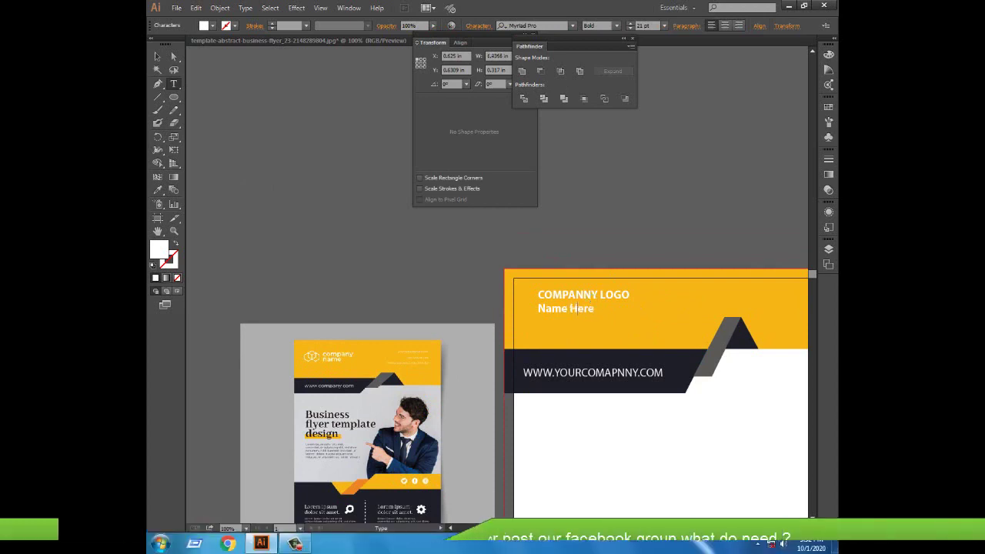
pyautogui.press('Escape')
pyautogui.click(327, 208)
pyautogui.click(427, 346)
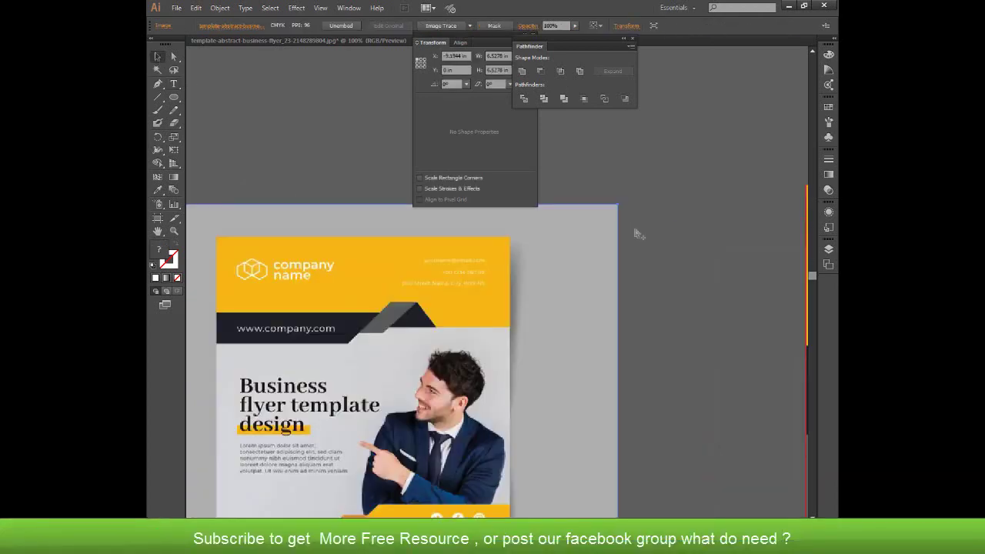
# Step: Type Your Address Here and move it into the header's top-right corner
pyautogui.click(487, 241)
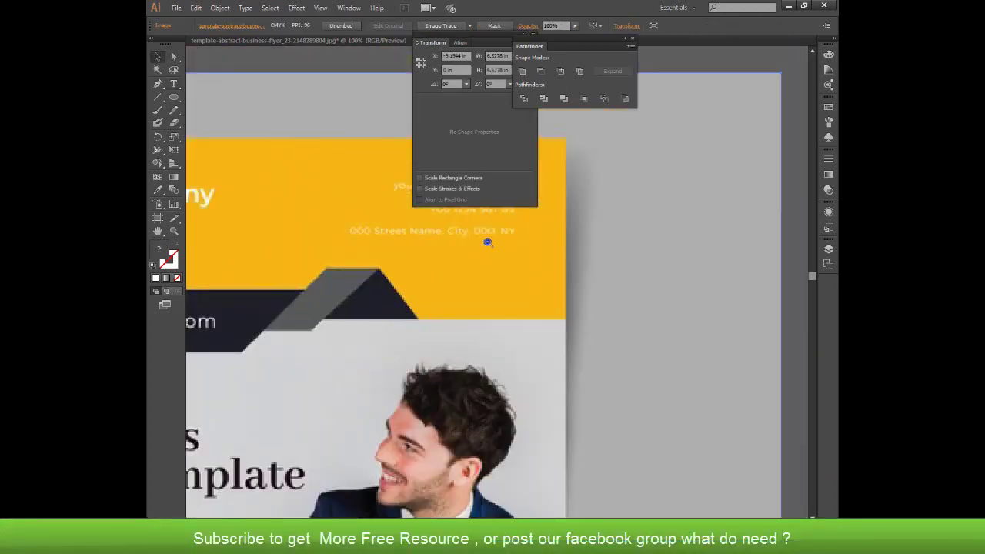
pyautogui.keyDown('alt'); pyautogui.click(487, 241); pyautogui.keyUp('alt')
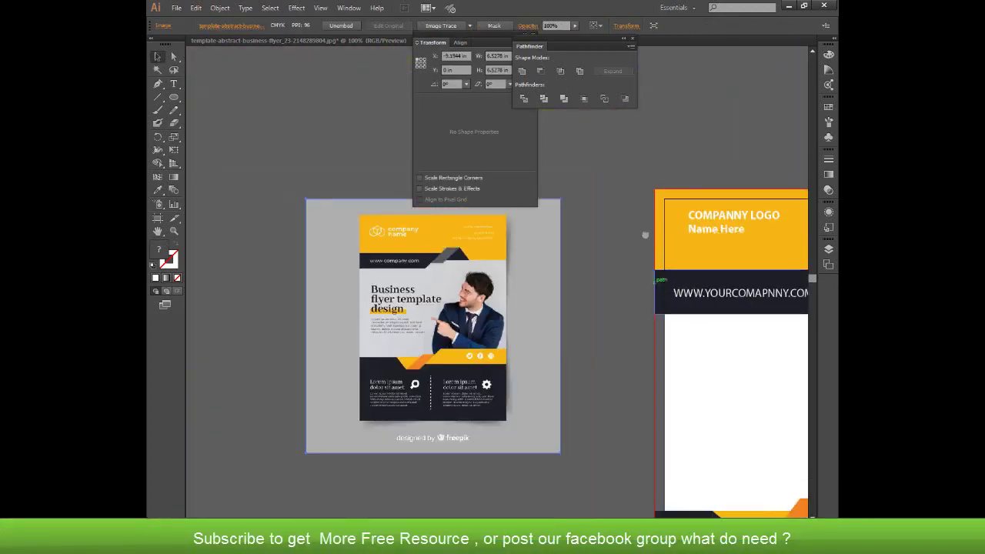
pyautogui.click(320, 313)
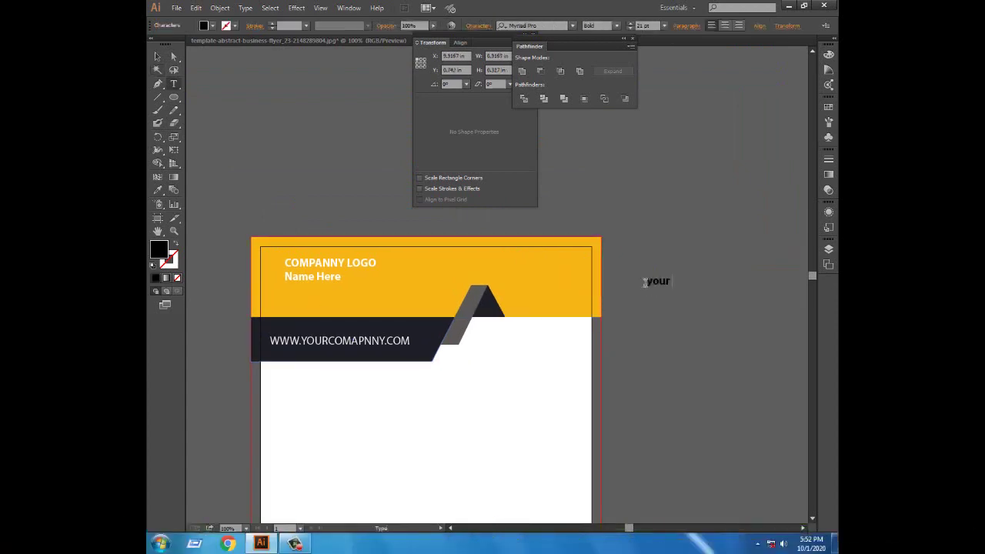
pyautogui.write('Y')
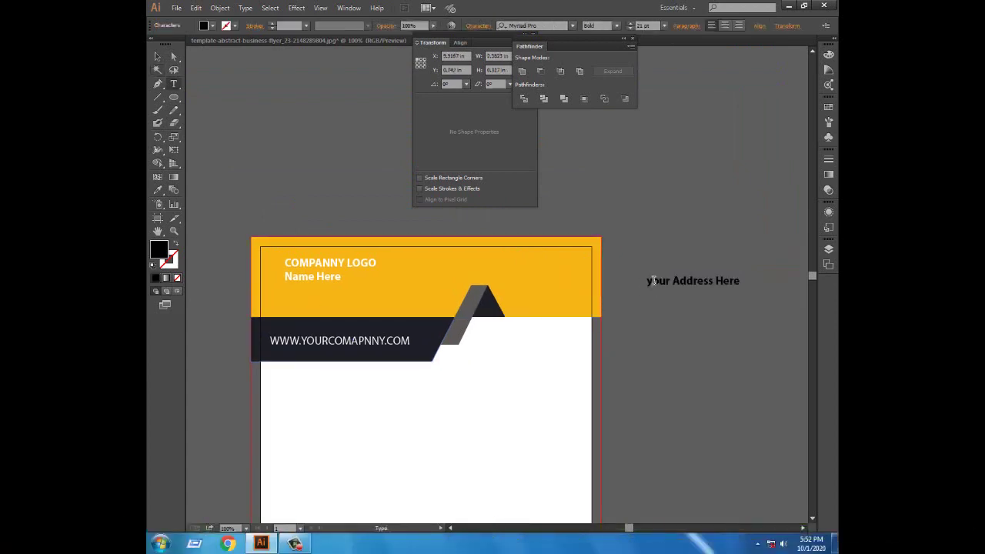
pyautogui.press('Escape')
pyautogui.moveTo(520, 262); pyautogui.dragTo(533, 269)
# Step: Retype the copied line as Subline text and give it a Condensed font style
pyautogui.tripleClick(539, 268)
pyautogui.write('Subline text')
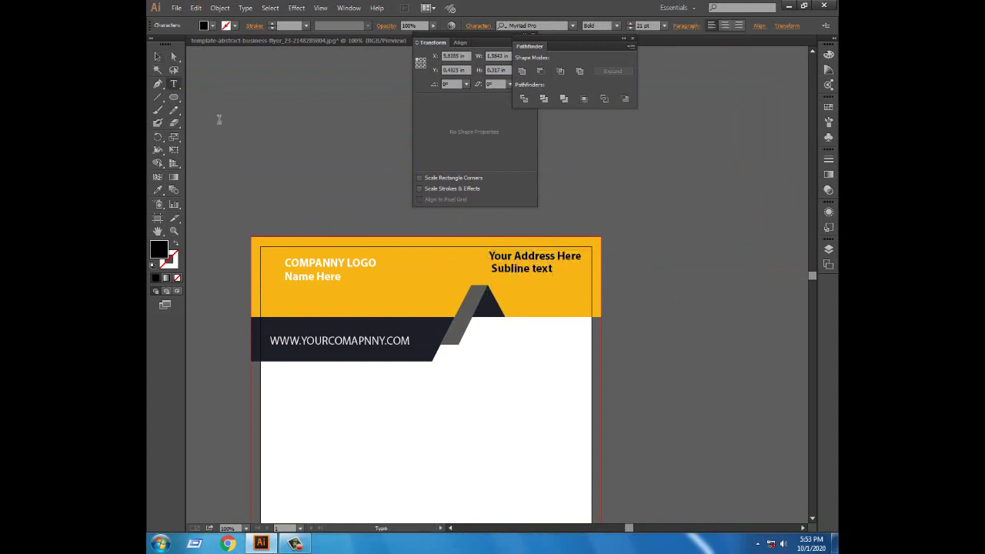
pyautogui.press('Escape')
pyautogui.click(616, 25)
pyautogui.click(604, 144)
pyautogui.click(616, 25)
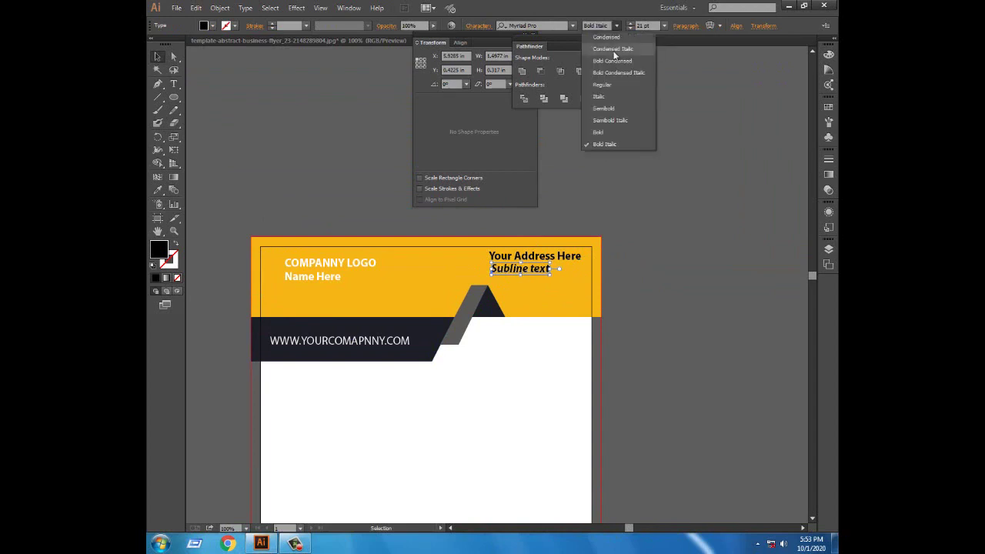
pyautogui.hotkey('ctrl', 'shift', 'a')
# Step: Type Business Template and enlarge it to 54 pt onto the flyer's white area
pyautogui.hotkey('ctrl', '-')
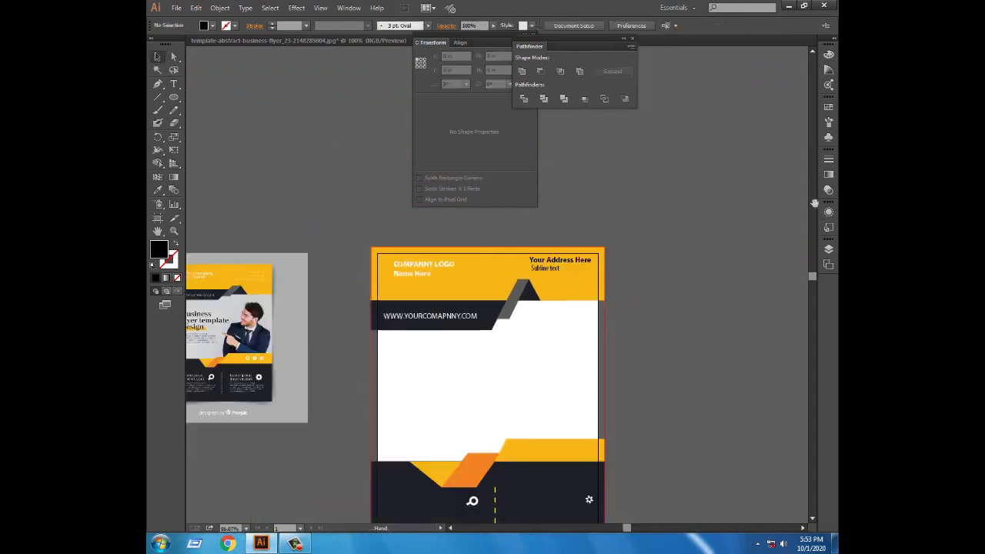
pyautogui.moveTo(361, 303); pyautogui.dragTo(484, 268)
pyautogui.press('t')
pyautogui.write('Business Template')
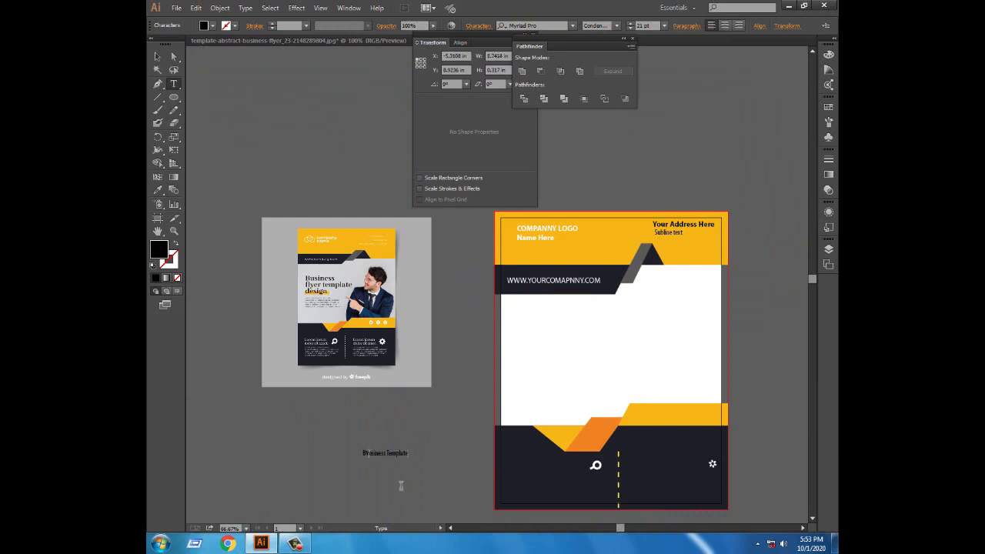
pyautogui.press('Escape')
pyautogui.hotkey('ctrl', 't')
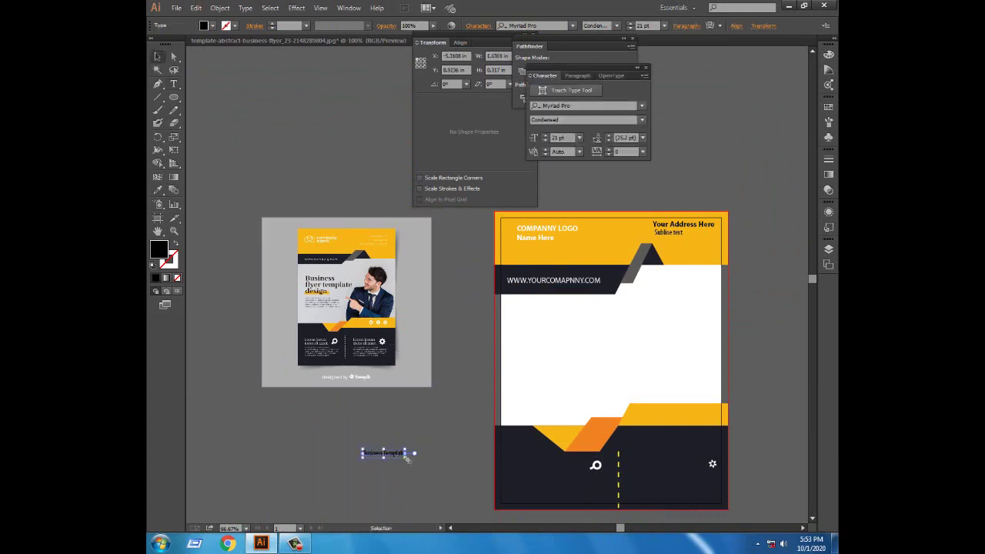
pyautogui.moveTo(406, 458)
pyautogui.mouseDown()
pyautogui.moveTo(461, 462)
pyautogui.moveTo(590, 314)
pyautogui.moveTo(590, 333)
pyautogui.mouseUp()
# Step: Retype a copy as Subject Template, remove Template from the first line, and make Business bold
pyautogui.tripleClick(500, 323)
pyautogui.write('Subject Template')
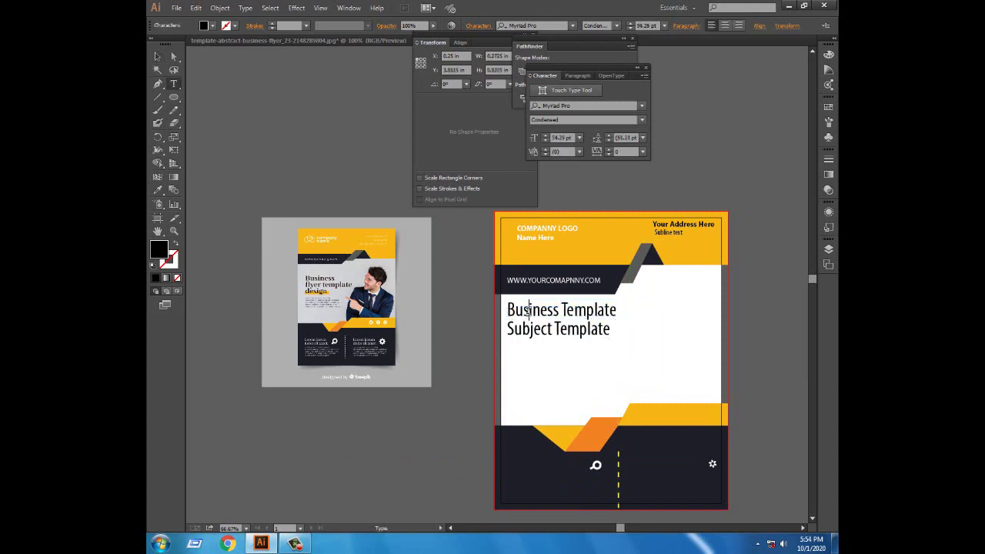
pyautogui.moveTo(592, 309); pyautogui.dragTo(618, 310)
pyautogui.press('BackSpace')
pyautogui.hotkey('shift', 'Home')
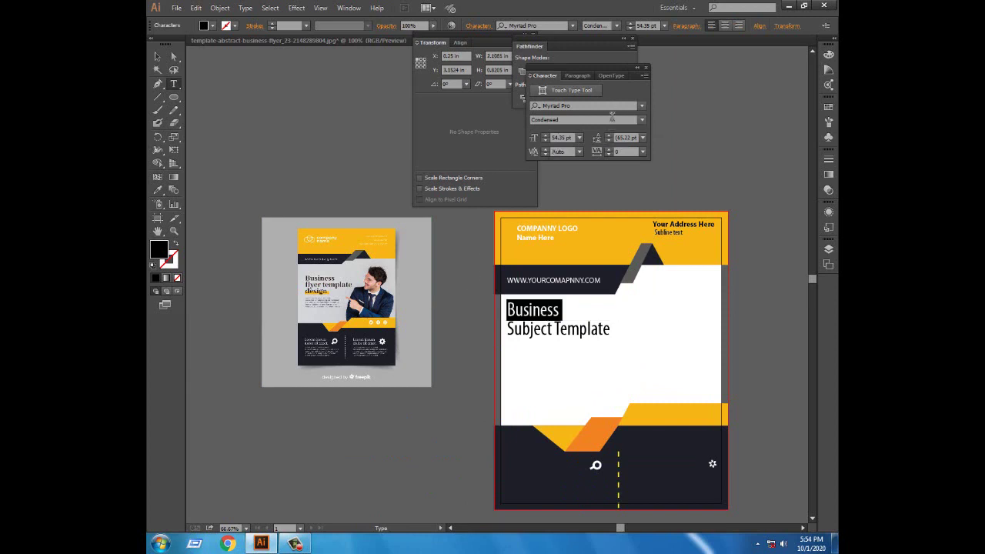
pyautogui.click(616, 25)
pyautogui.click(623, 119)
# Step: Shrink the Subject Template line and duplicate it below as Design
pyautogui.click(157, 56)
pyautogui.click(561, 331)
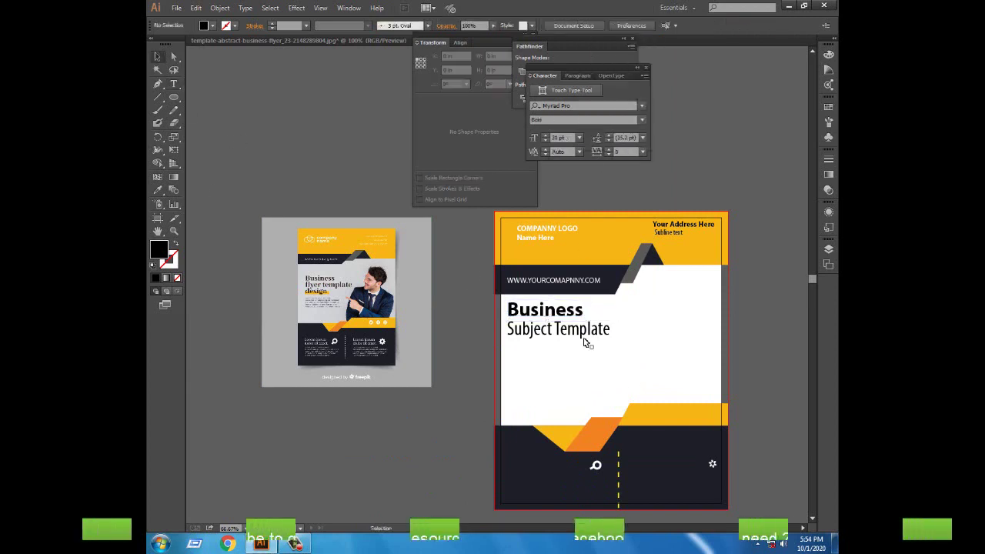
pyautogui.click(562, 339)
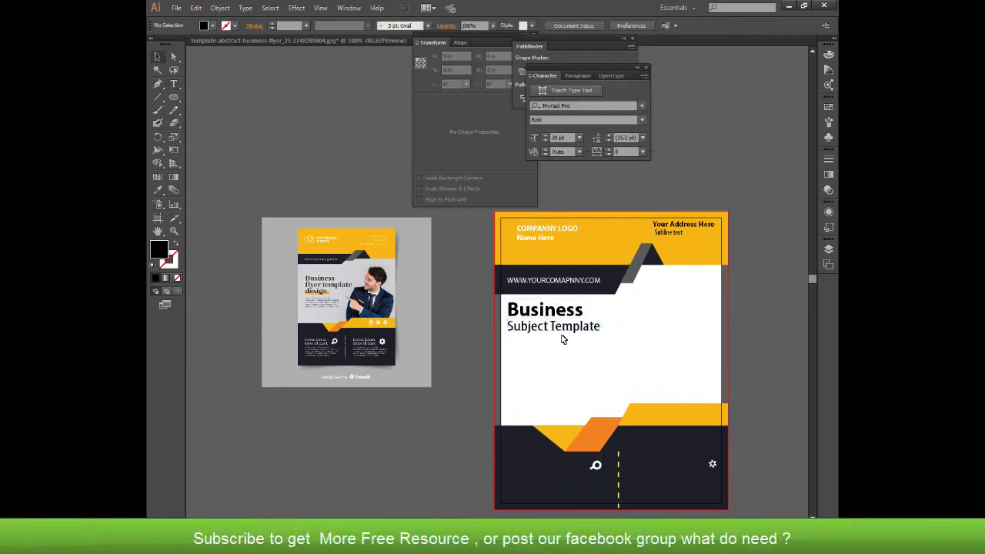
pyautogui.moveTo(545, 334); pyautogui.dragTo(545, 344)
pyautogui.tripleClick(553, 337)
pyautogui.write('Design')
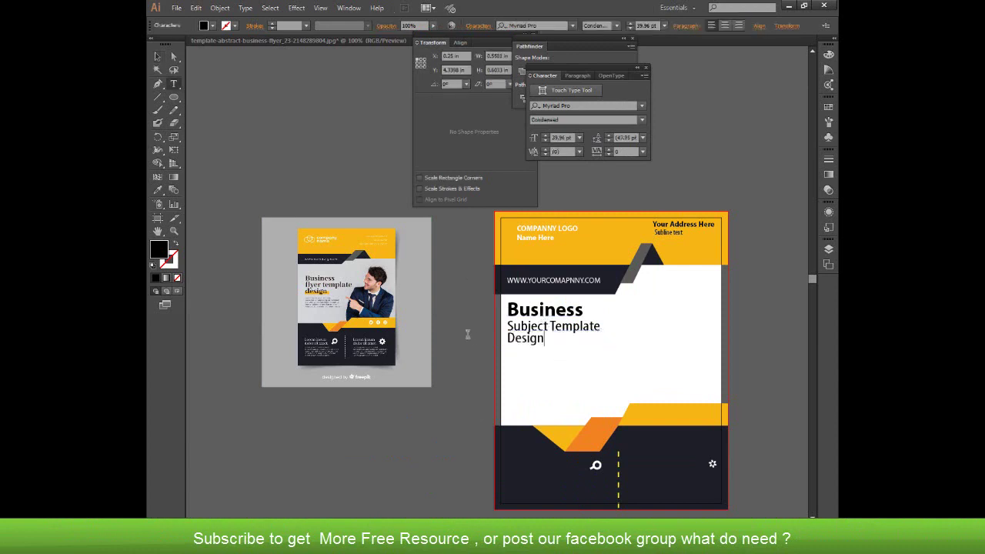
pyautogui.click(157, 57)
pyautogui.click(173, 84)
# Step: Paste the placeholder body text into a new text box below the headline and reduce its size
pyautogui.moveTo(509, 352); pyautogui.dragTo(622, 405)
pyautogui.write('lorem ipsome text')
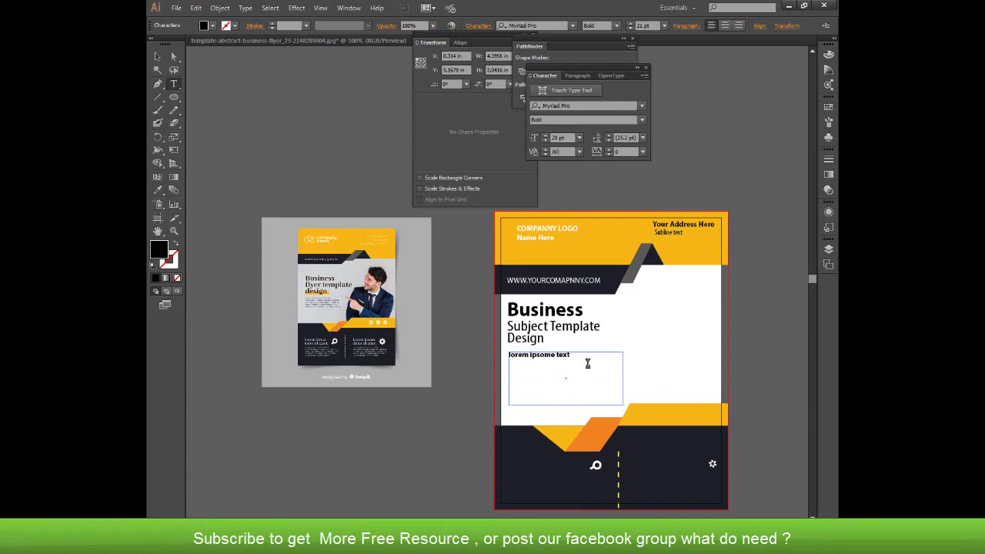
pyautogui.hotkey('ctrl', 'v')
pyautogui.hotkey('ctrl', 'v')
pyautogui.hotkey('ctrl', 'v')
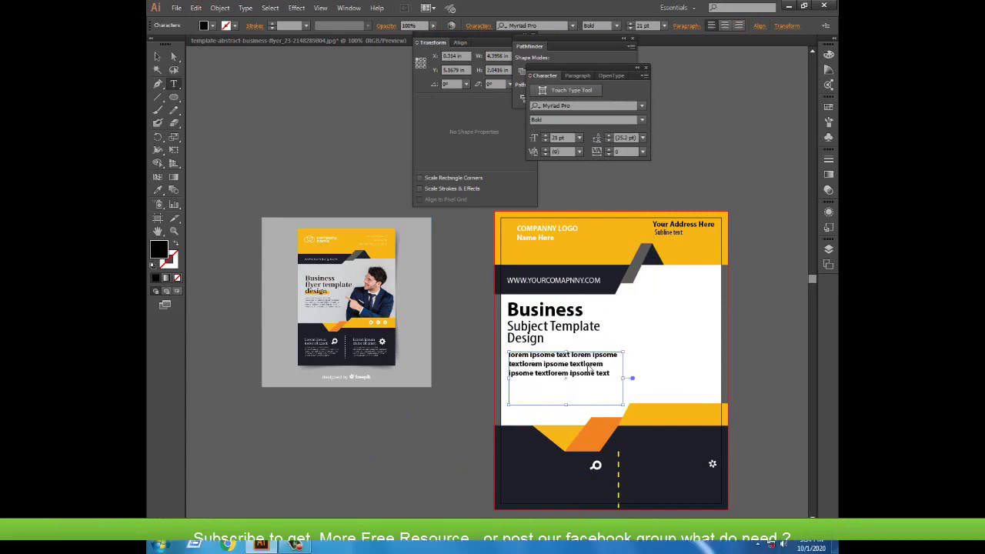
pyautogui.hotkey('ctrl', 'a')
pyautogui.click(654, 28)
pyautogui.press('Down')
pyautogui.press('Down')
pyautogui.press('Down')
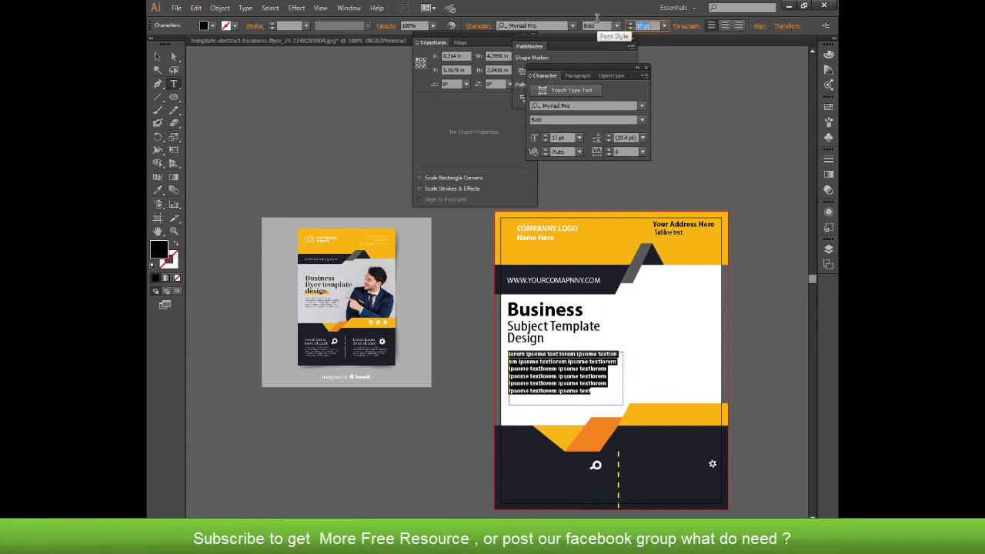
pyautogui.press('Down')
pyautogui.press('Down')
pyautogui.press('Down')
# Step: Change the body paragraph's font style from Bold to Regular
pyautogui.click(585, 350)
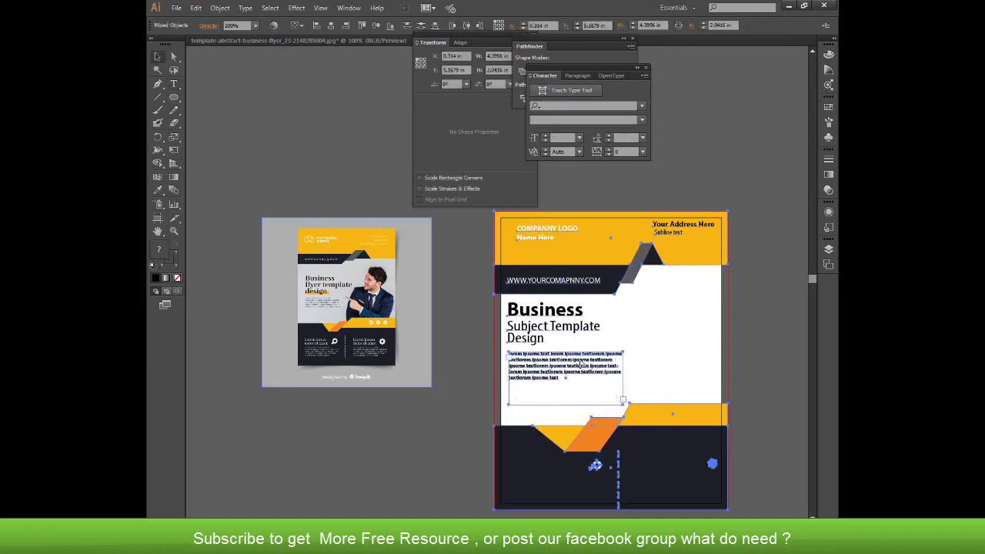
pyautogui.hotkey('ctrl', 'a')
pyautogui.click(604, 25)
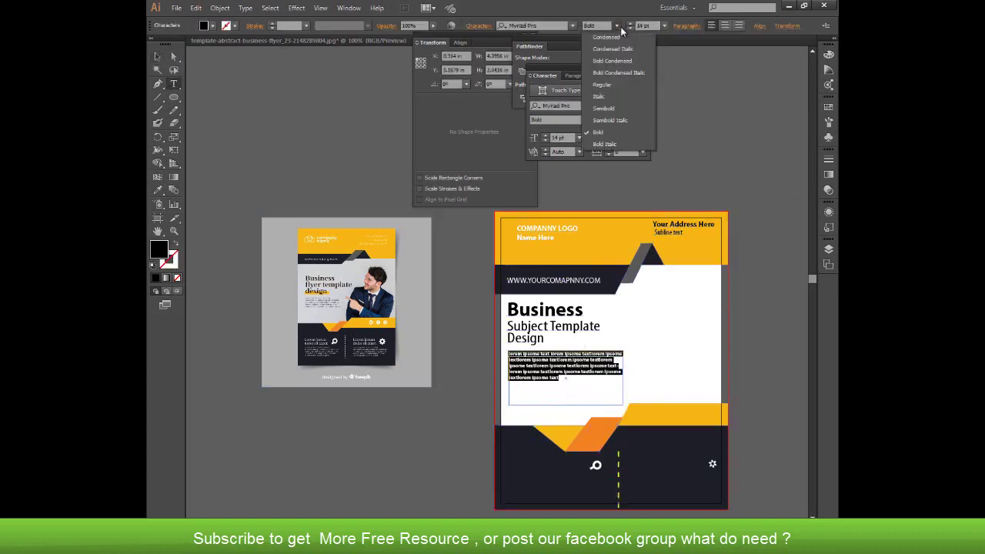
pyautogui.click(615, 86)
pyautogui.press('Escape')
pyautogui.click(495, 344)
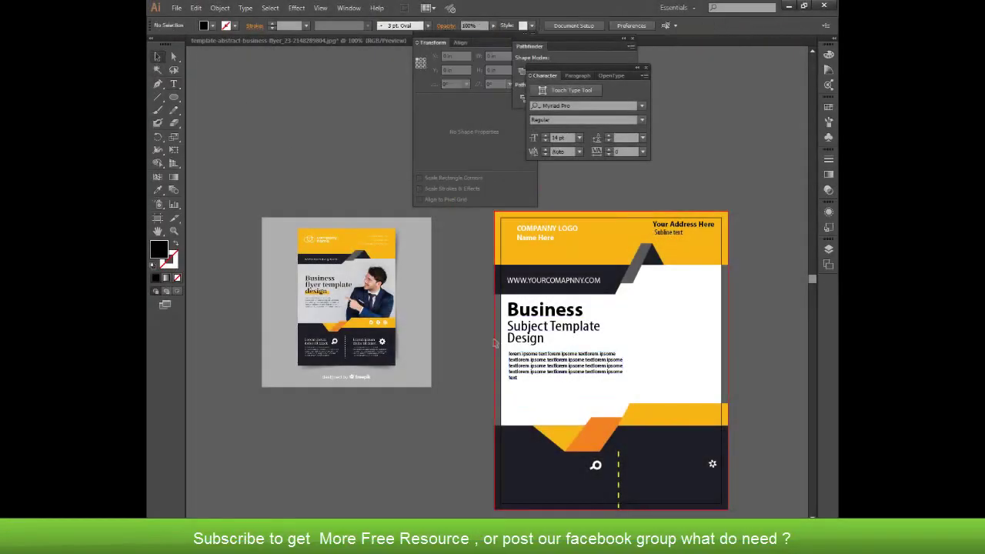
# Step: Draw a black rectangle on the right of the white area and nudge it into place
pyautogui.moveTo(721, 300); pyautogui.dragTo(624, 387)
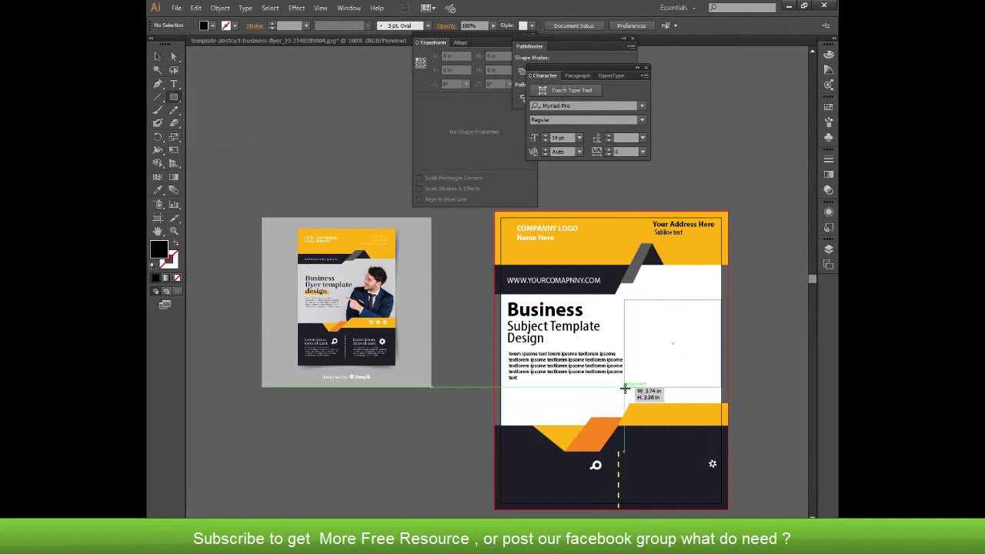
pyautogui.press('v')
pyautogui.moveTo(702, 364); pyautogui.dragTo(708, 381)
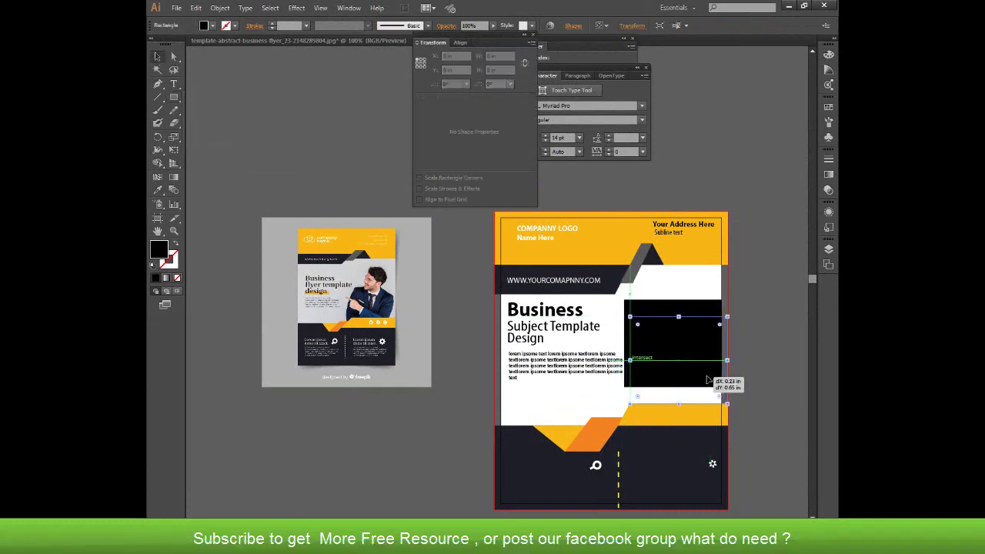
pyautogui.moveTo(777, 335); pyautogui.dragTo(766, 286)
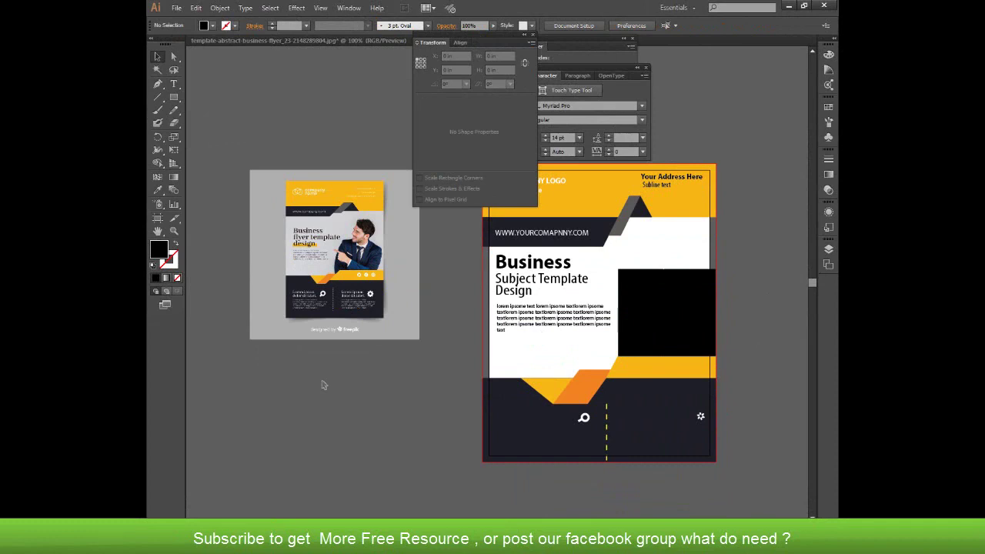
pyautogui.scroll(1, 323, 384)
pyautogui.scroll(1, 323, 385)
# Step: Add a white 'Lorem ipsome Dome data' line on the navy footer and stack several duplicates below it
pyautogui.press('t')
pyautogui.write('Lorem ipsom')
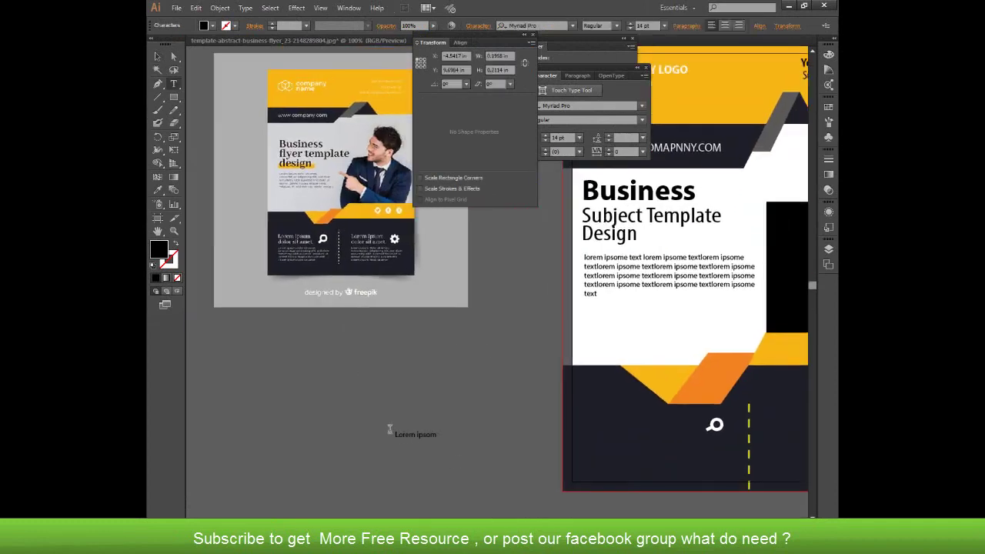
pyautogui.write('e Dome data')
pyautogui.press('Escape')
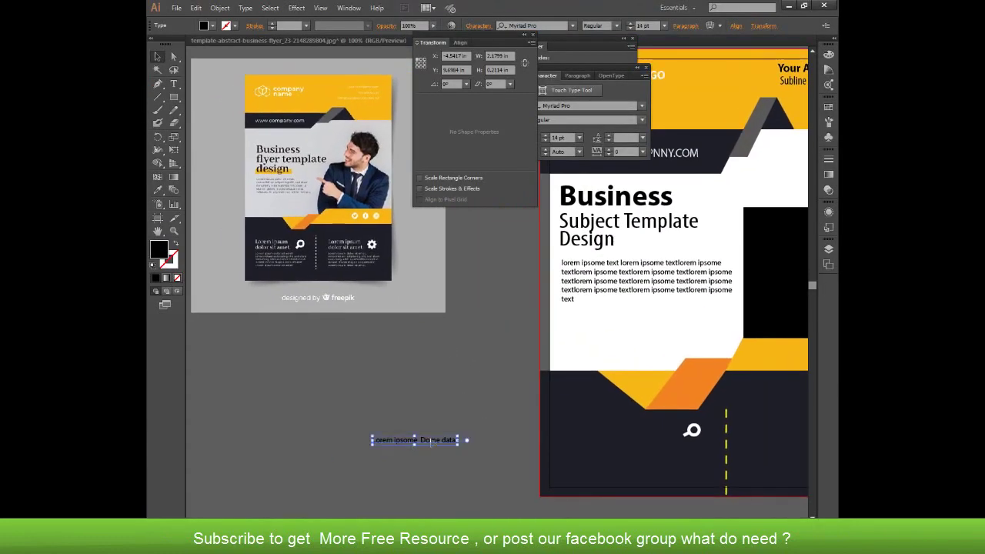
pyautogui.moveTo(430, 440); pyautogui.dragTo(613, 420)
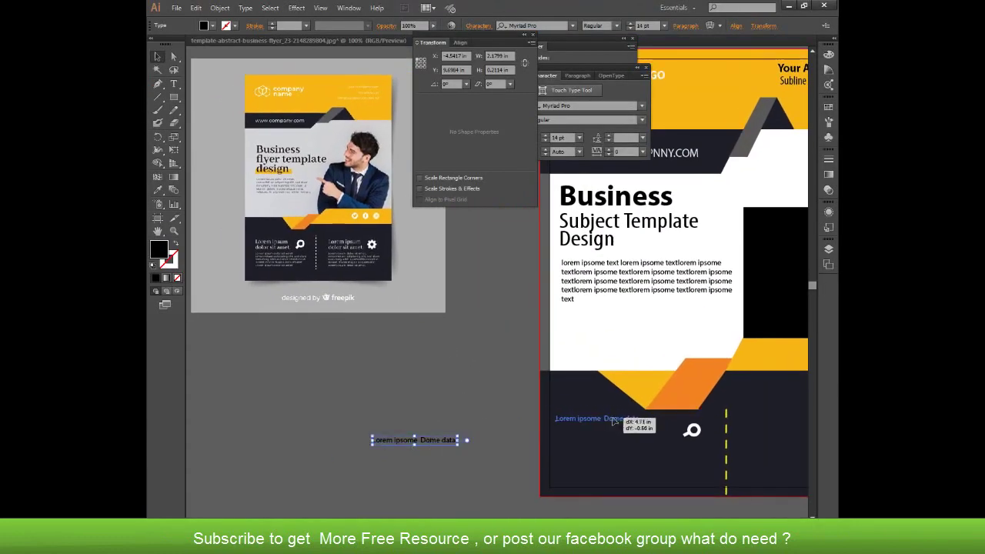
pyautogui.click(212, 25)
pyautogui.click(172, 48)
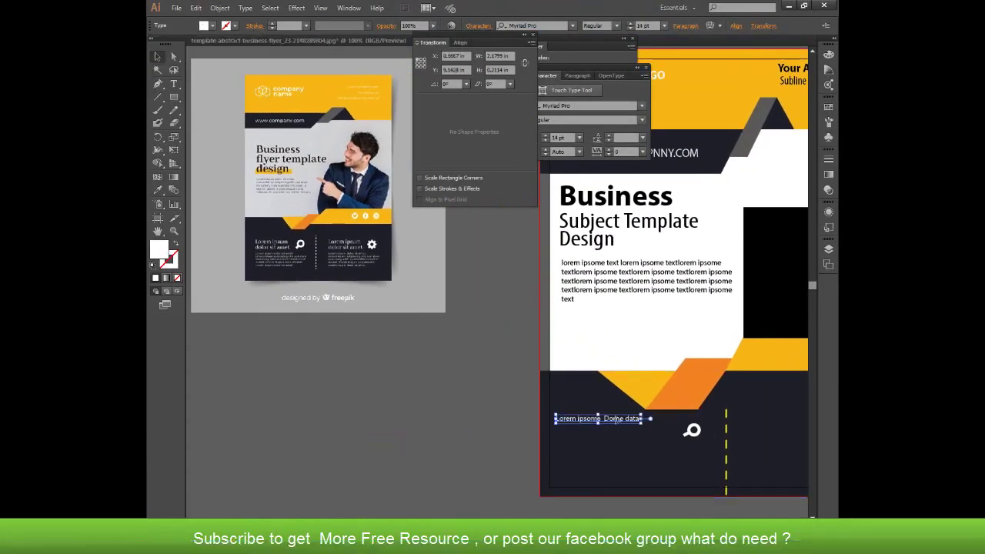
pyautogui.press('Down')
pyautogui.press('Down')
pyautogui.hotkey('alt', 'Down')
pyautogui.hotkey('alt', 'Down')
pyautogui.hotkey('alt', 'Down')
pyautogui.hotkey('alt', 'Down')
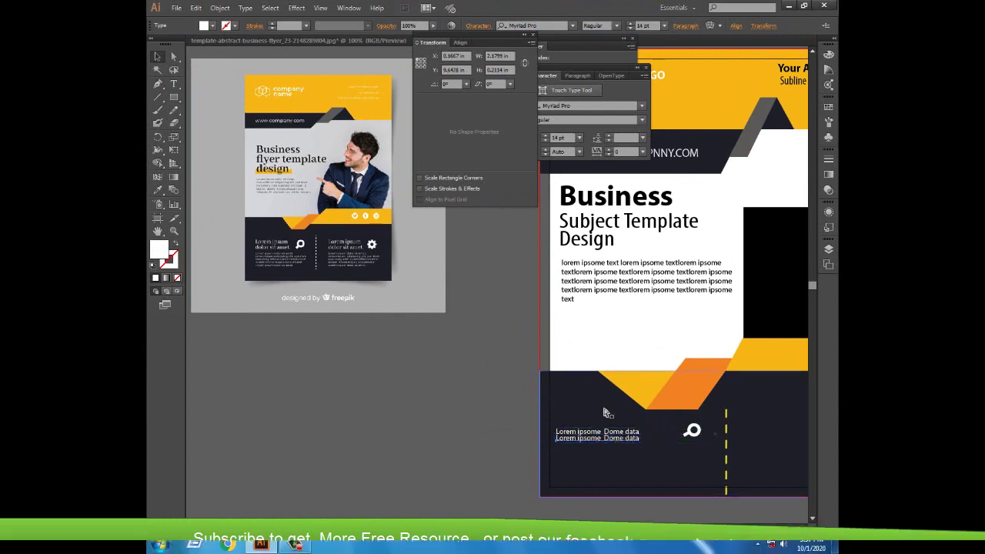
pyautogui.hotkey('alt', 'Down')
pyautogui.hotkey('alt', 'Down')
# Step: Lock the dark footer rectangle
pyautogui.click(605, 413)
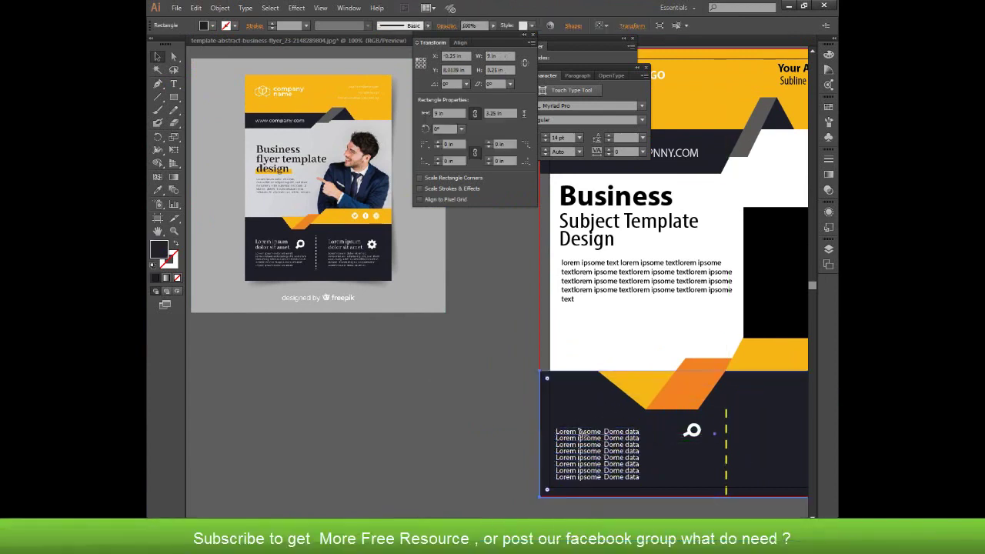
pyautogui.moveTo(609, 252); pyautogui.dragTo(486, 277)
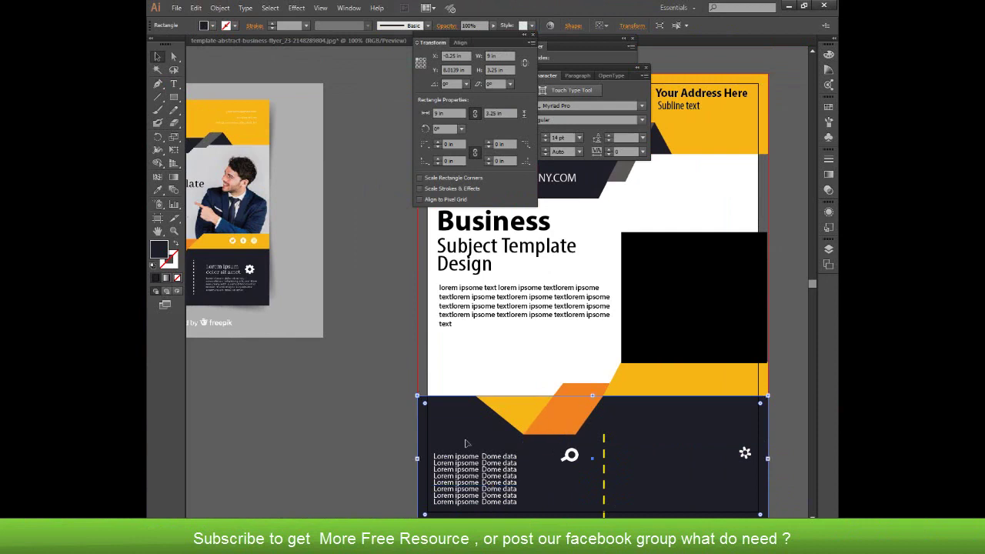
pyautogui.click(220, 8)
pyautogui.moveTo(232, 72)
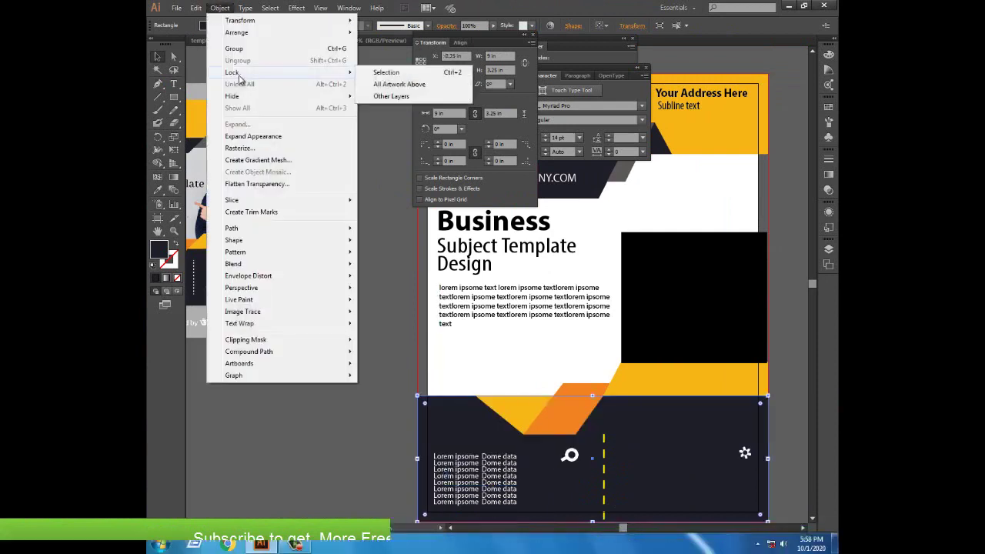
pyautogui.click(385, 73)
# Step: Place the stacked lines under a larger heading line and copy the column to the right footer half
pyautogui.moveTo(531, 508); pyautogui.dragTo(431, 431)
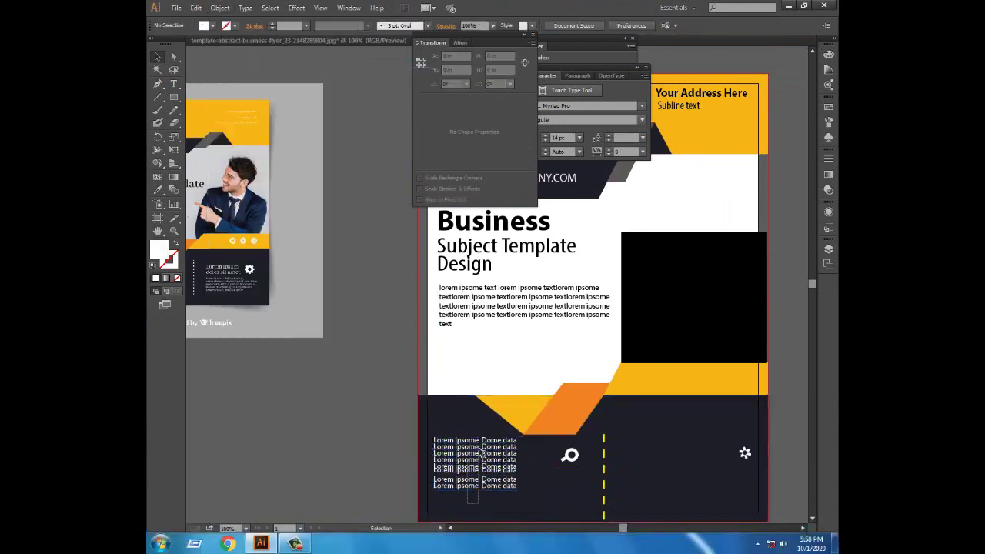
pyautogui.moveTo(480, 452); pyautogui.dragTo(480, 464)
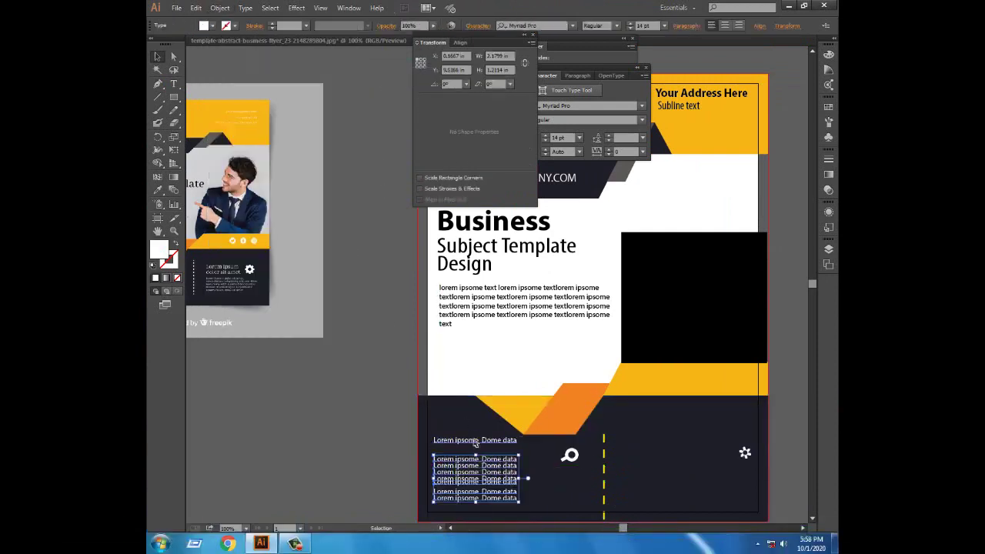
pyautogui.click(468, 493)
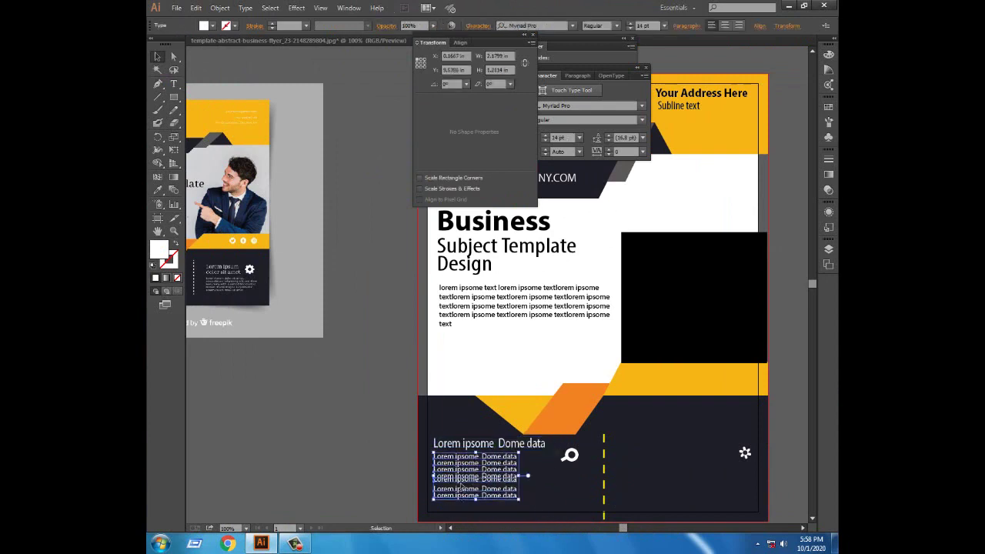
pyautogui.moveTo(446, 424); pyautogui.dragTo(550, 503)
pyautogui.moveTo(477, 480); pyautogui.dragTo(656, 480)
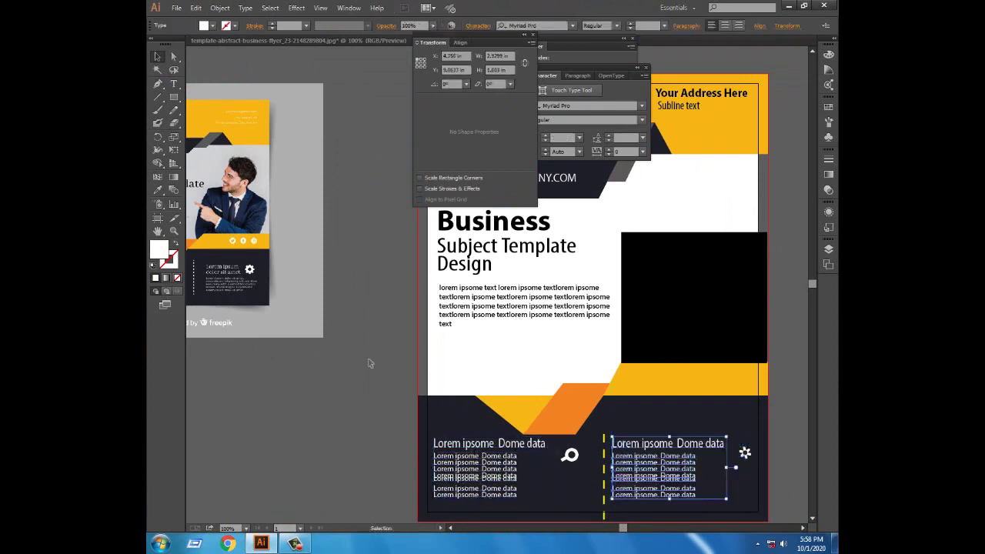
pyautogui.hotkey('ctrl', '-')
pyautogui.hotkey('ctrl', '-')
pyautogui.click(686, 340)
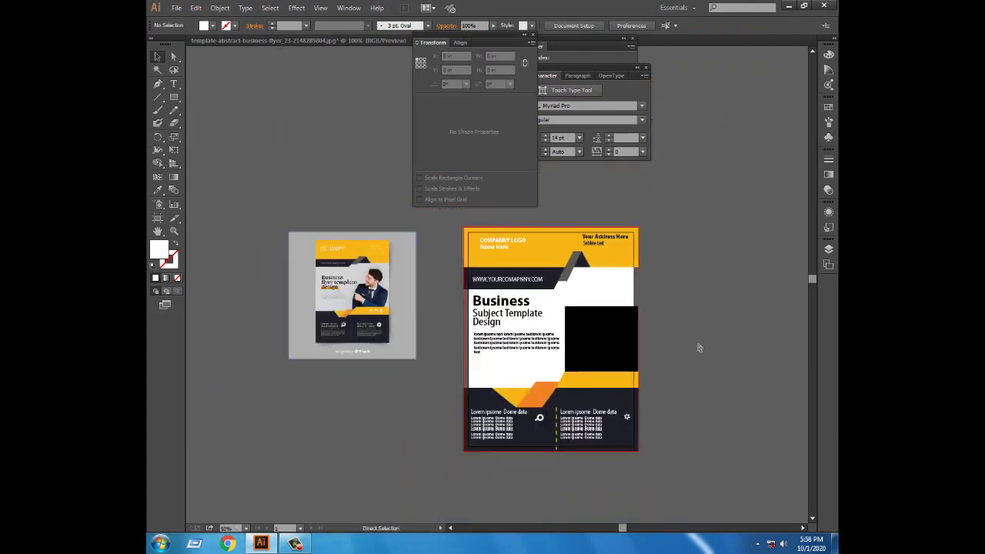
# Step: Draw a small white circle on the yellow band and make two copies in a row
pyautogui.hotkey('ctrl', '+')
pyautogui.press('l')
pyautogui.moveTo(254, 135); pyautogui.dragTo(637, 423)
pyautogui.hotkey('ctrl', '+')
pyautogui.hotkey('ctrl', '+')
pyautogui.hotkey('ctrl', '+')
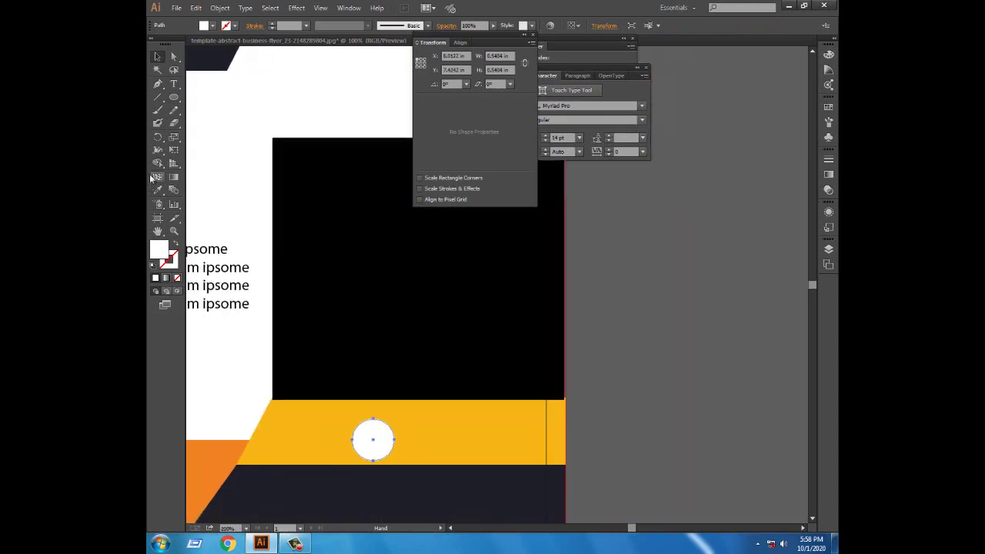
pyautogui.moveTo(425, 438); pyautogui.dragTo(426, 438)
pyautogui.hotkey('ctrl', 'd')
pyautogui.click(660, 400)
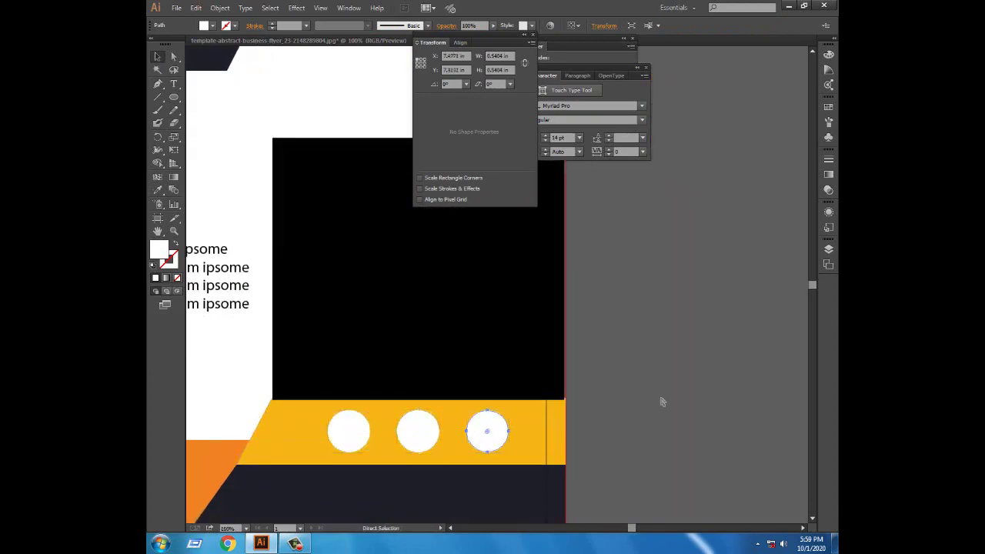
pyautogui.hotkey('ctrl', '-')
pyautogui.hotkey('ctrl', '-')
pyautogui.hotkey('ctrl', '-')
pyautogui.moveTo(611, 326); pyautogui.dragTo(668, 344)
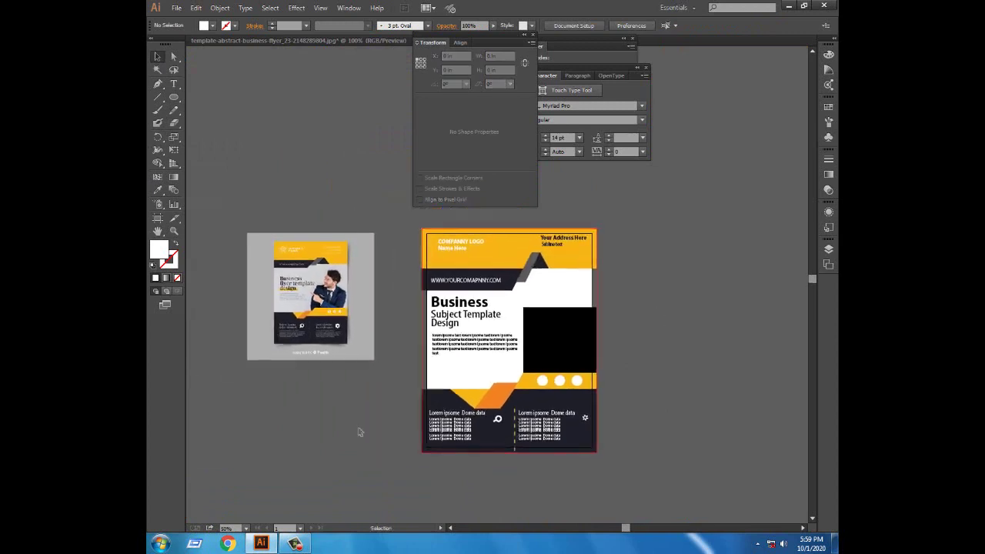
# Step: Minimize Illustrator and open the photos folder on the desktop
pyautogui.click(792, 8)
pyautogui.doubleClick(286, 132)
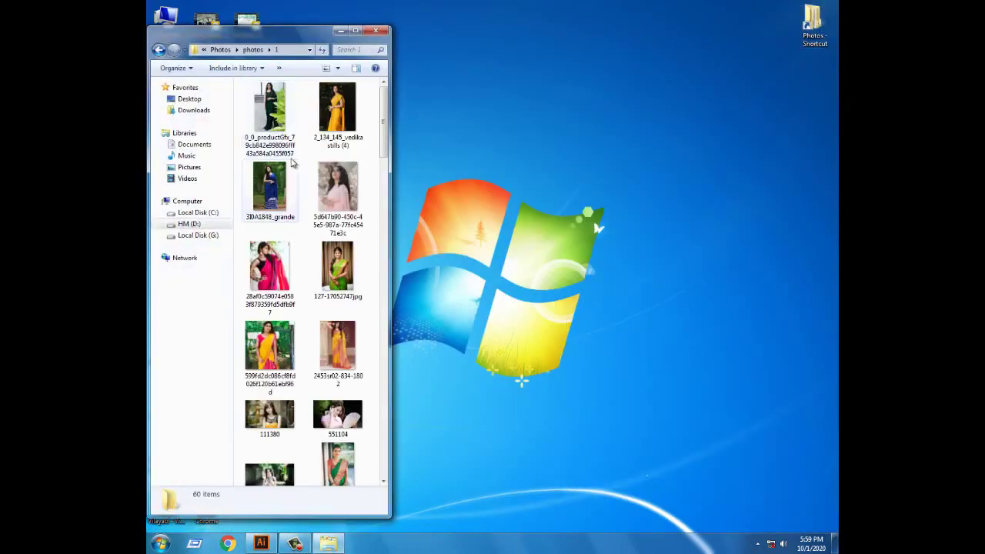
pyautogui.scroll(-5, 292, 308)
# Step: Drag the smiling woman photo into the flyer, shrink it, and position it over the black rectangle
pyautogui.moveTo(270, 207)
pyautogui.mouseDown()
pyautogui.moveTo(304, 440)
pyautogui.moveTo(564, 370)
pyautogui.mouseUp()
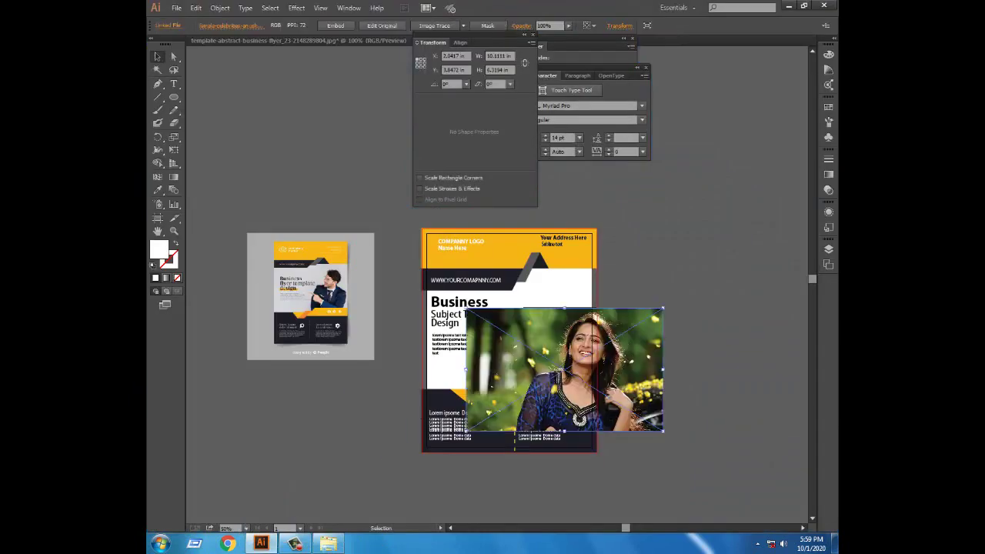
pyautogui.moveTo(663, 431); pyautogui.dragTo(626, 408)
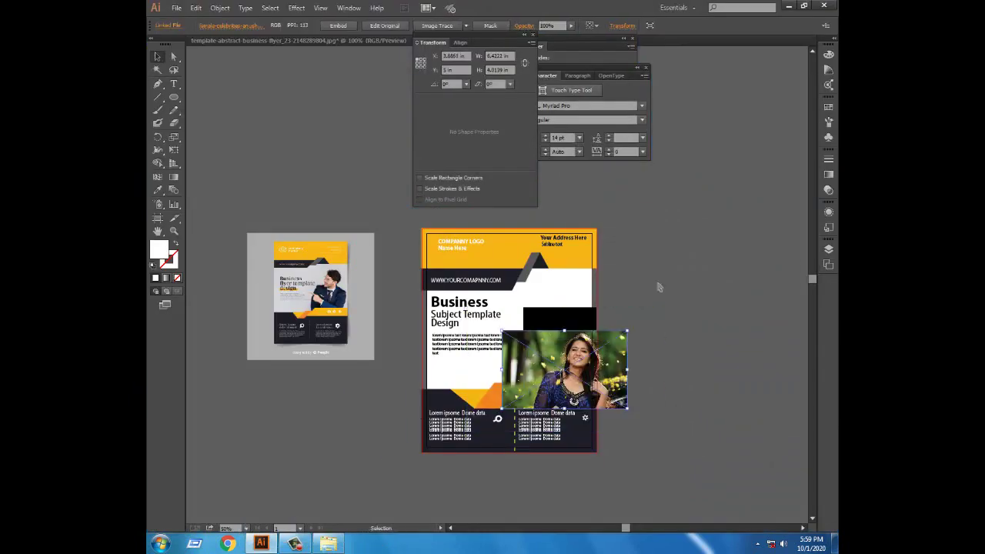
pyautogui.hotkey('ctrl', '=')
pyautogui.moveTo(523, 376); pyautogui.dragTo(501, 336)
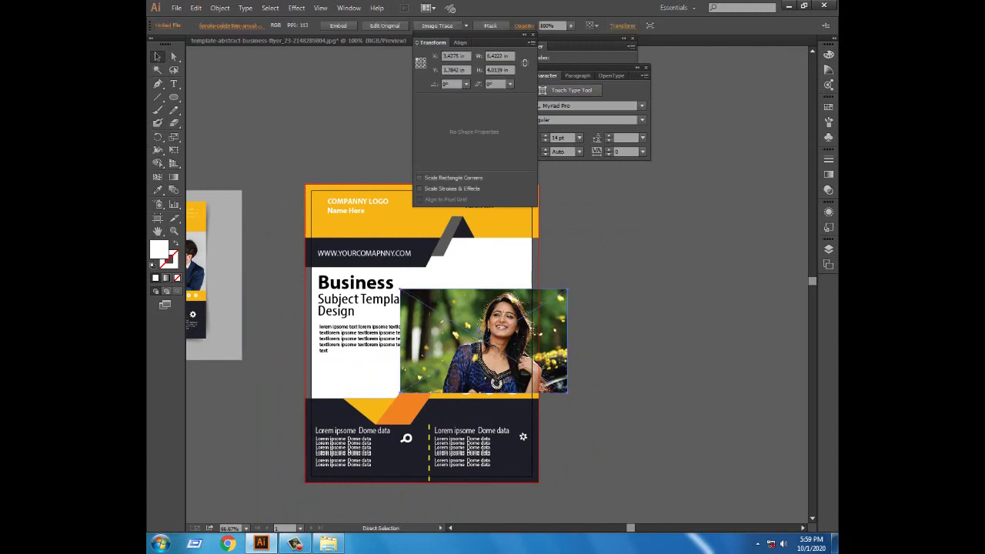
# Step: Clip the photo to the black rectangle with Make Clipping Mask and nudge it slightly left
pyautogui.hotkey('ctrl', '3')
pyautogui.click(501, 336)
pyautogui.rightClick(501, 335)
pyautogui.click(666, 438)
pyautogui.hotkey('ctrl', 'alt', '3')
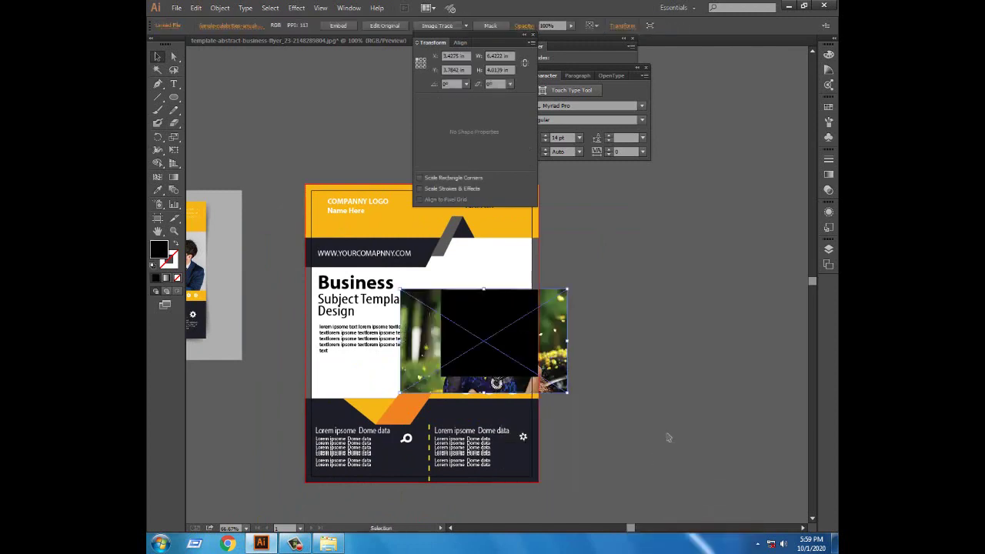
pyautogui.keyDown('shift'); pyautogui.click(493, 338); pyautogui.keyUp('shift')
pyautogui.rightClick(483, 330)
pyautogui.click(530, 392)
pyautogui.click(605, 377)
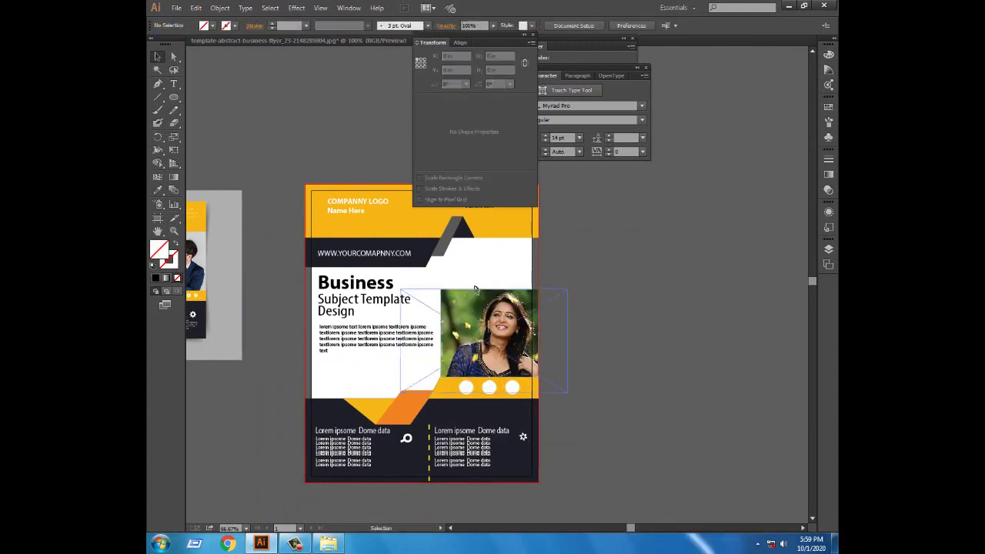
pyautogui.moveTo(475, 290); pyautogui.dragTo(469, 290)
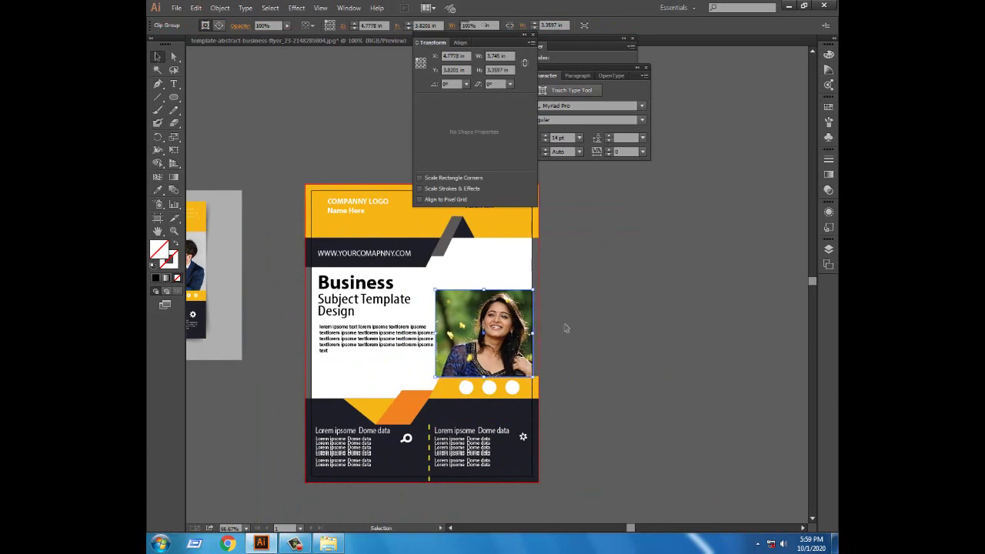